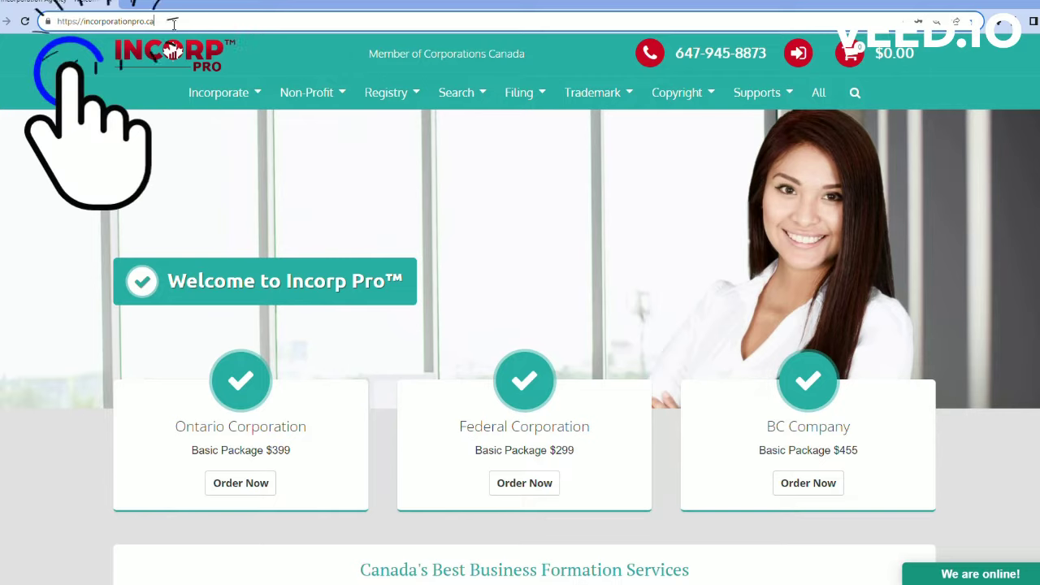
Step: Open the Ontario Corporation order page via Incorporate > Standard Corporation
left_click_drag(173, 25, 57, 25)
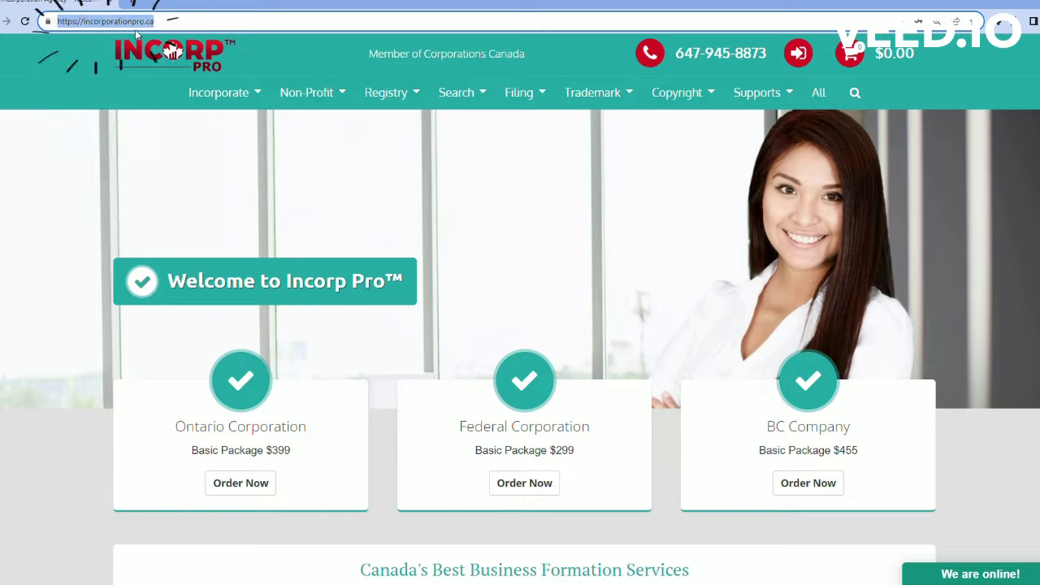
left_click(181, 30)
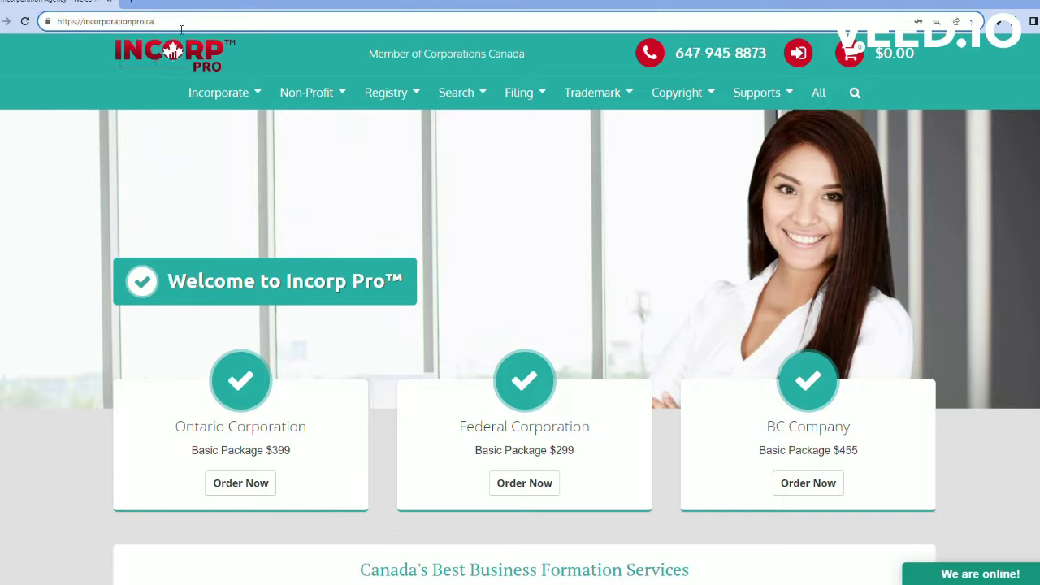
left_click(235, 95)
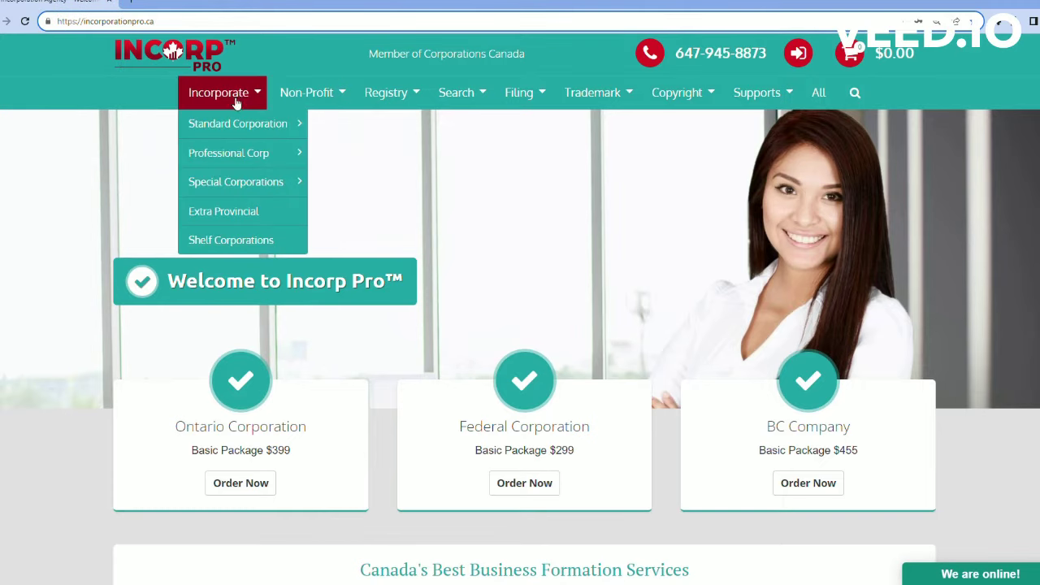
mouse_move(238, 124)
left_click(364, 136)
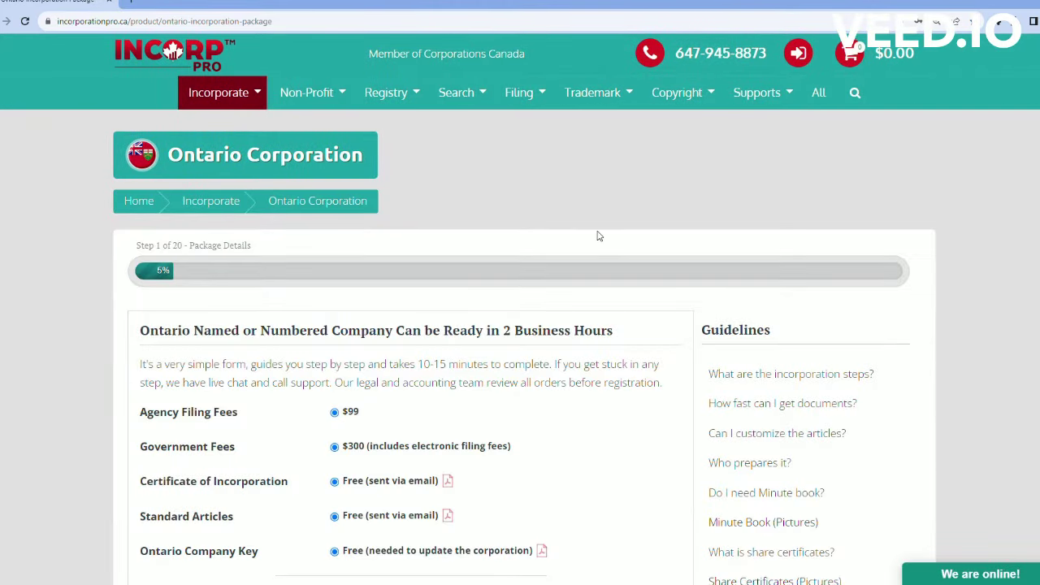
Step: Highlight the Agency Filing Fees and fee rows of the $399 package
scroll(557, 191, "down", 3)
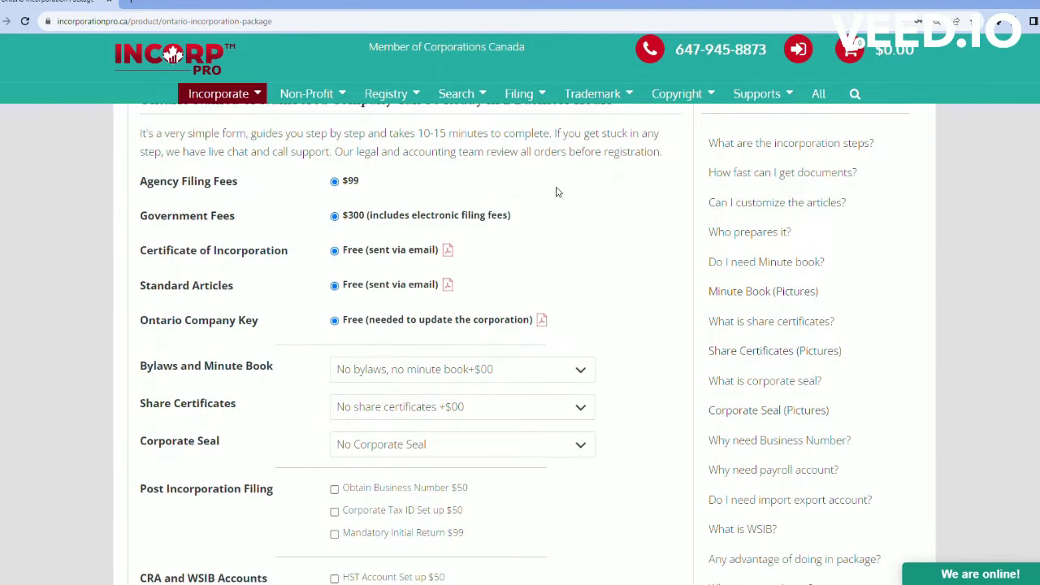
double_click(145, 189)
left_click_drag(212, 198, 266, 489)
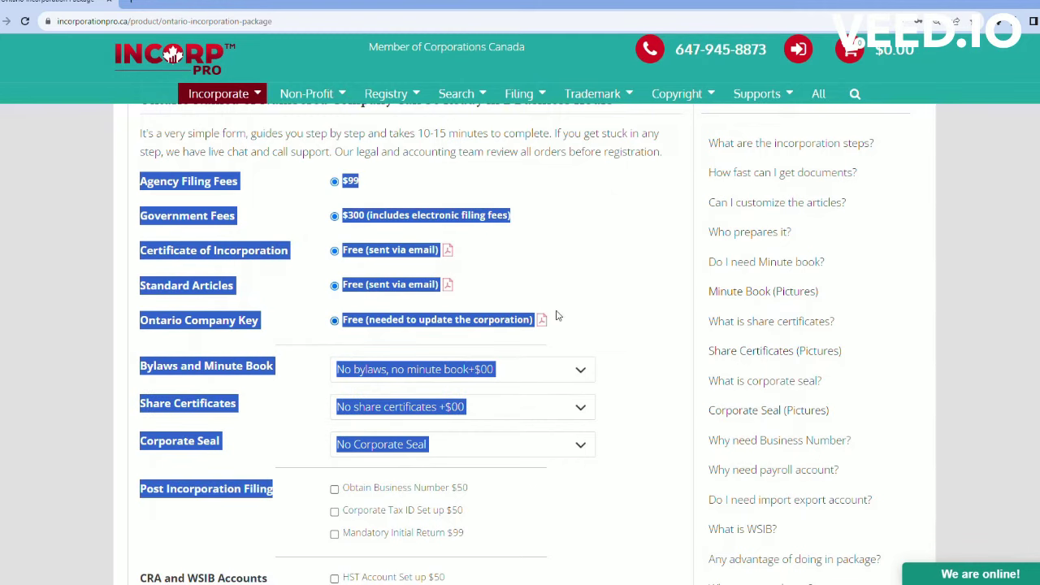
left_click(643, 234)
Step: Tick, then untick the Business Number, Corporate Tax ID and Mandatory Initial Return add-ons
scroll(646, 236, "down", 1)
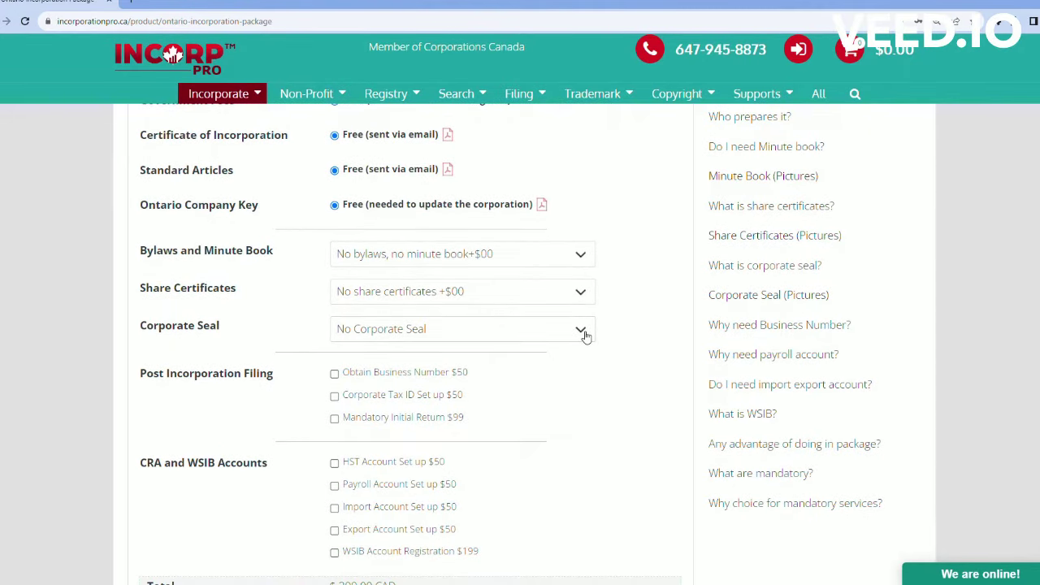
scroll(597, 321, "down", 1)
scroll(597, 321, "down", 1)
left_click(334, 258)
left_click(334, 280)
left_click(334, 302)
left_click_drag(273, 257, 313, 263)
left_click(334, 258)
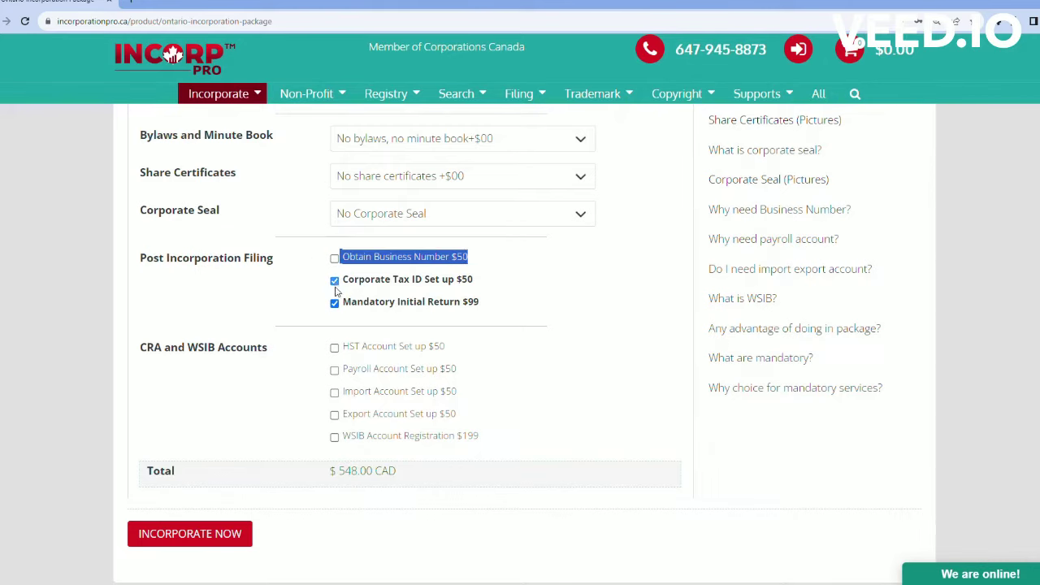
left_click(334, 280)
left_click(334, 303)
left_click(537, 294)
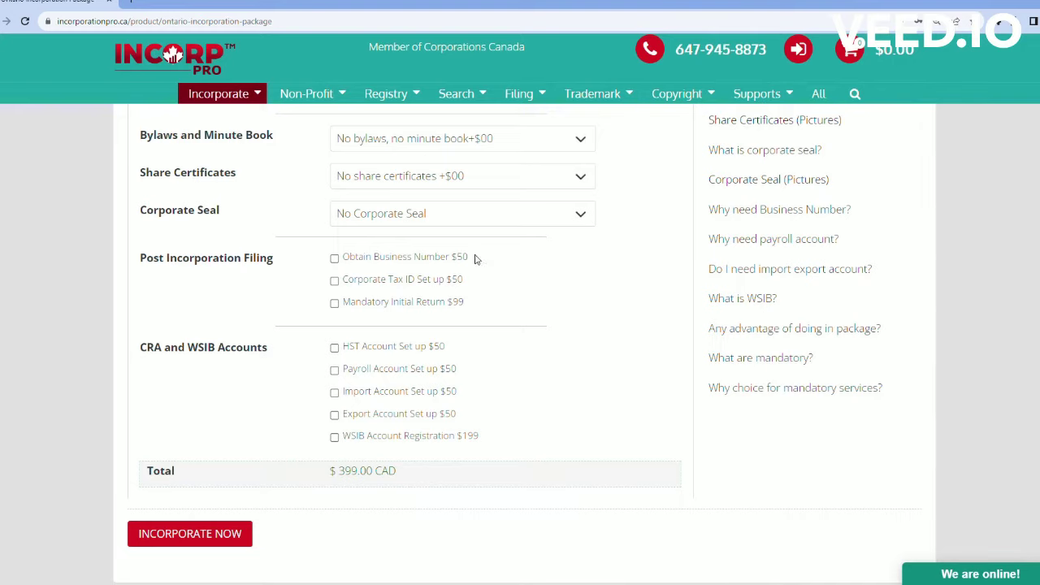
Step: Show the Guidelines explanation of the incorporation steps
scroll(661, 295, "up", 5)
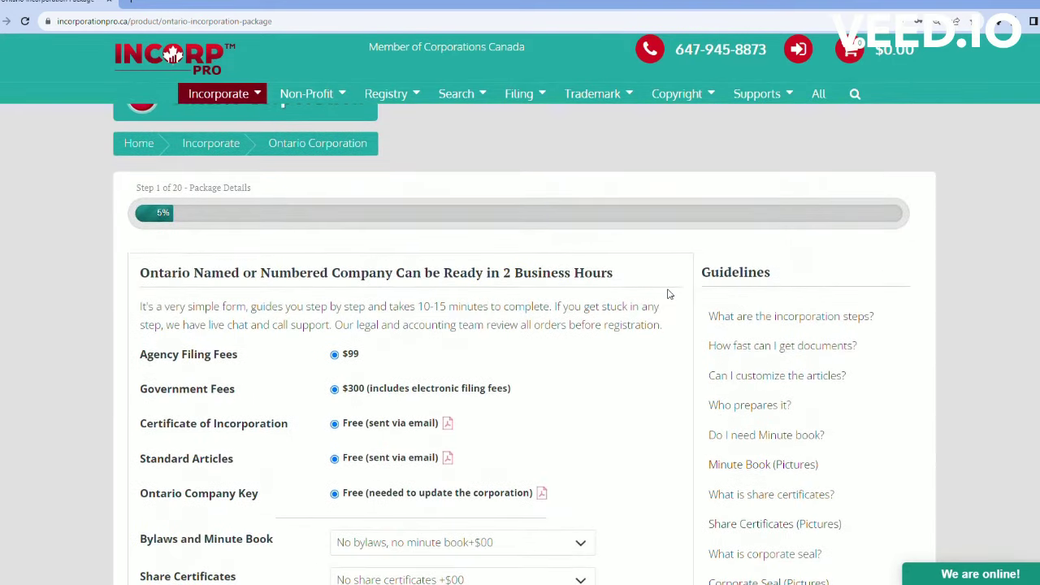
left_click_drag(780, 278, 700, 277)
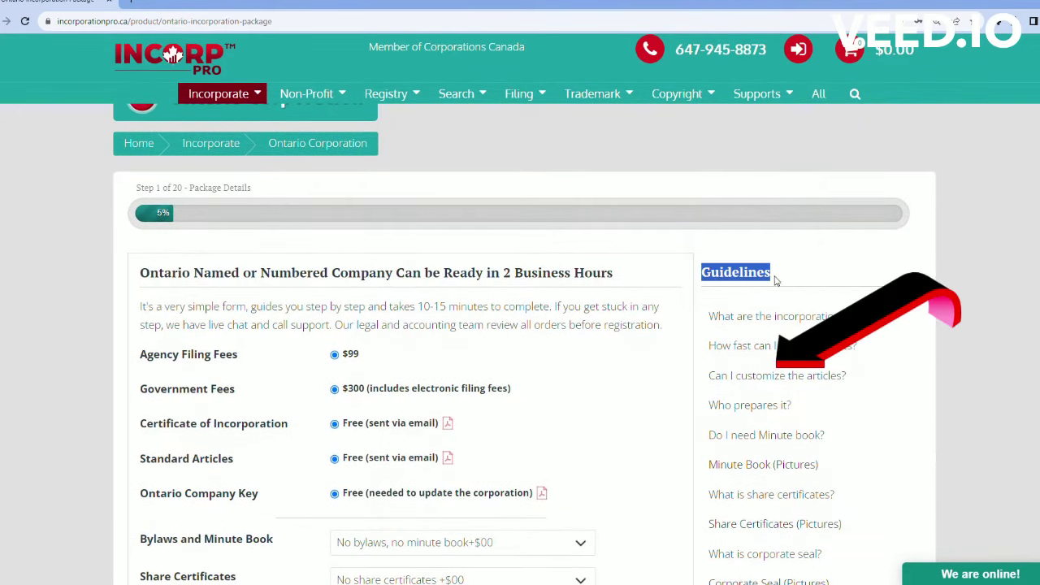
left_click(790, 321)
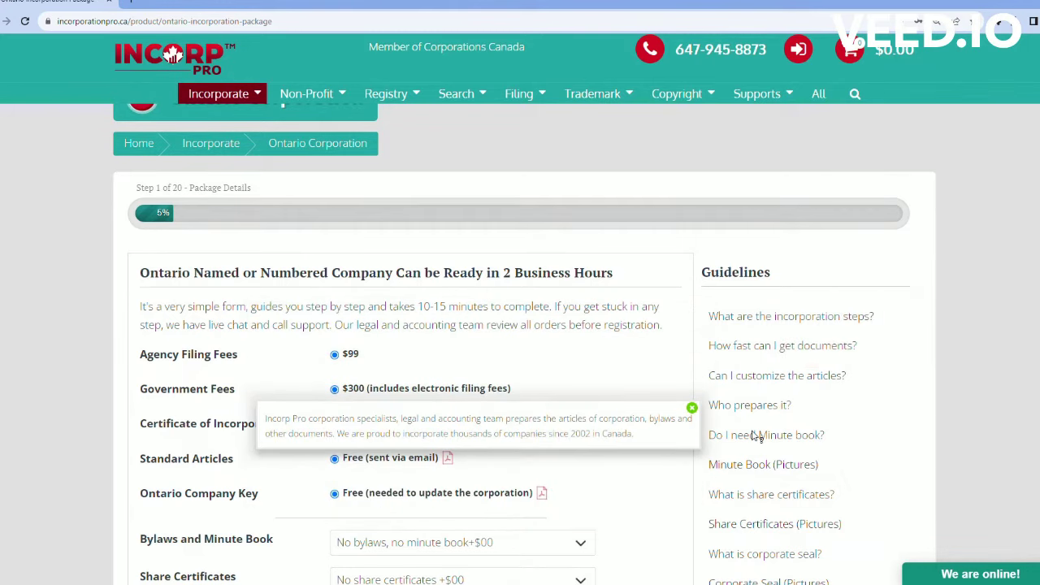
scroll(669, 290, "down", 8)
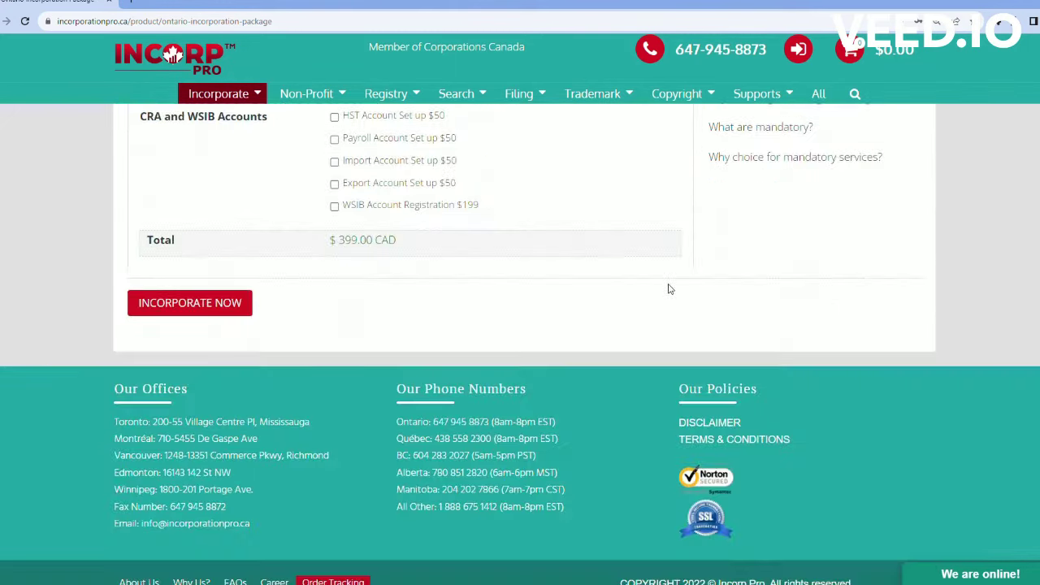
scroll(658, 284, "up", 3)
scroll(218, 478, "up", 4)
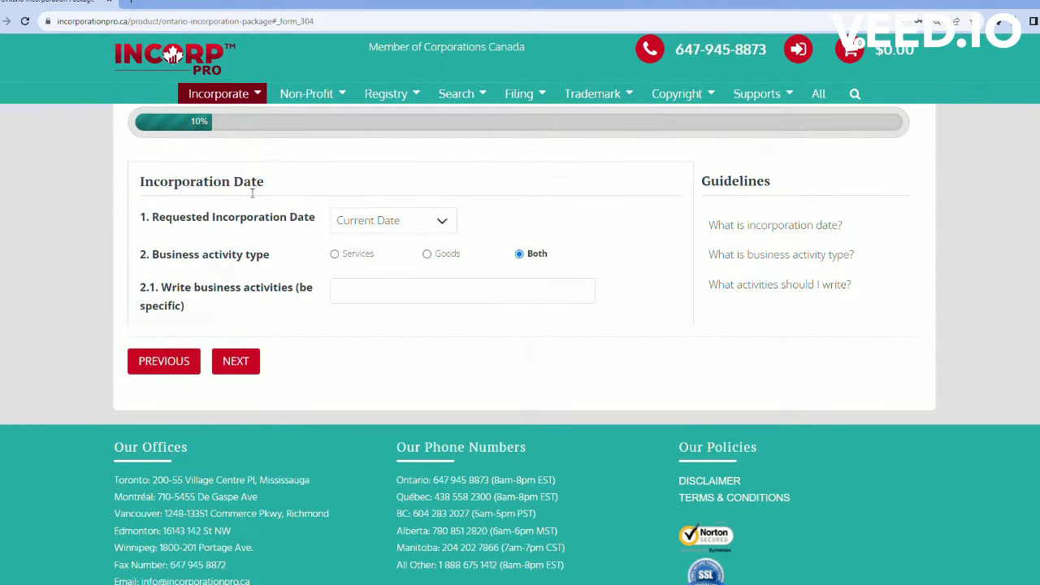
Step: Leave the activity type as Both and enter 'baking and selling bread' as business activities
left_click_drag(265, 181, 128, 181)
left_click(327, 188)
left_click(356, 259)
left_click(459, 260)
left_click(519, 254)
left_click(370, 302)
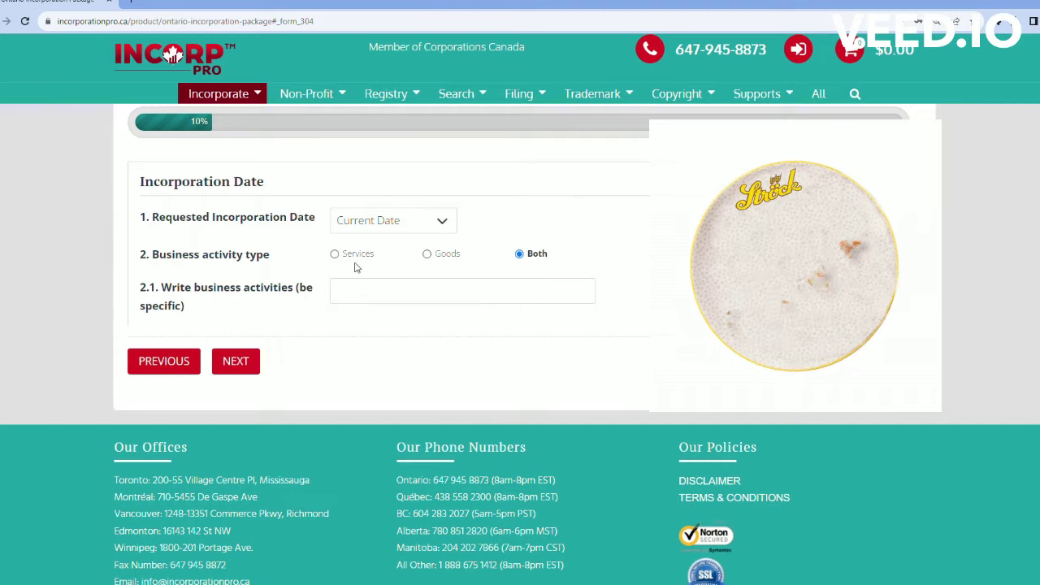
type("bakin")
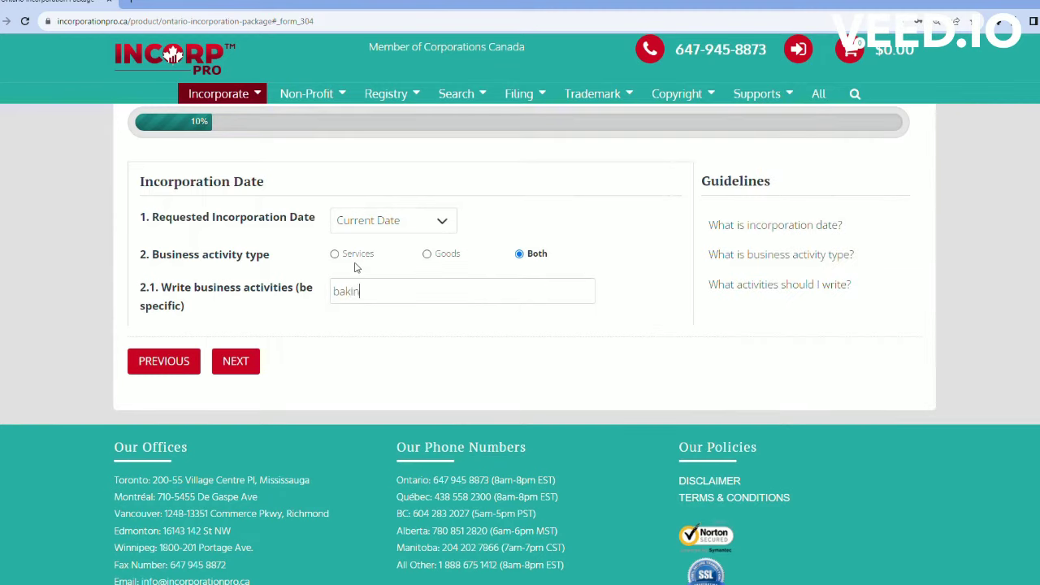
type("g and selling")
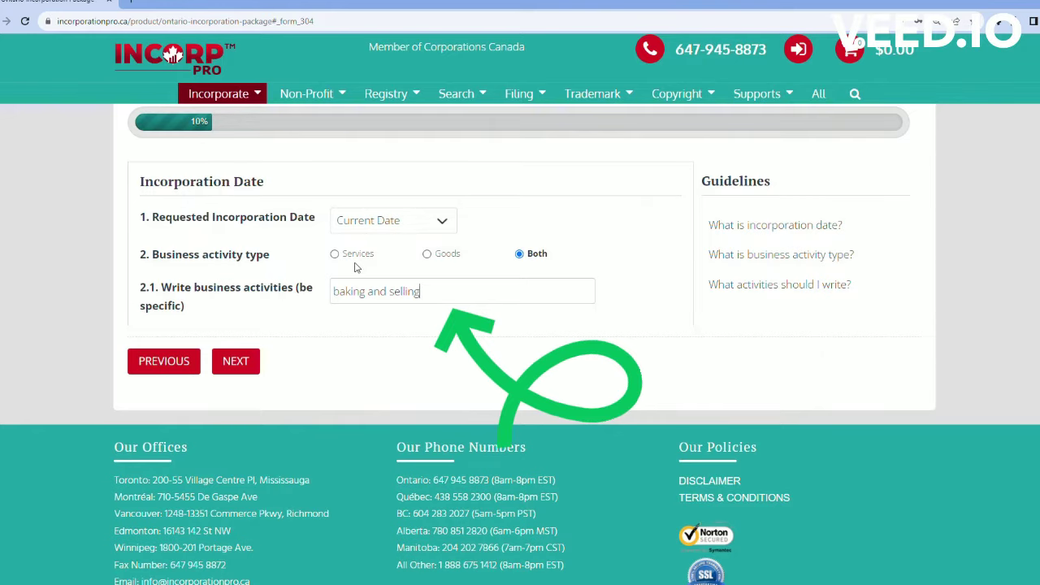
type(" bread")
Step: Choose 'Registered in 1 Business HOUR' (+$99) and keep email-only document delivery
left_click(240, 360)
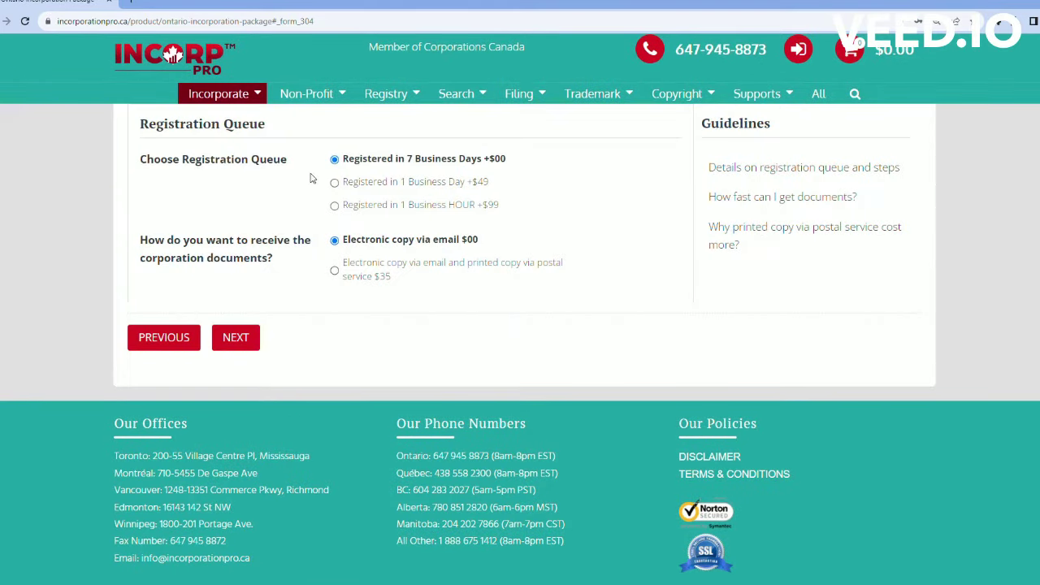
left_click_drag(147, 130, 275, 131)
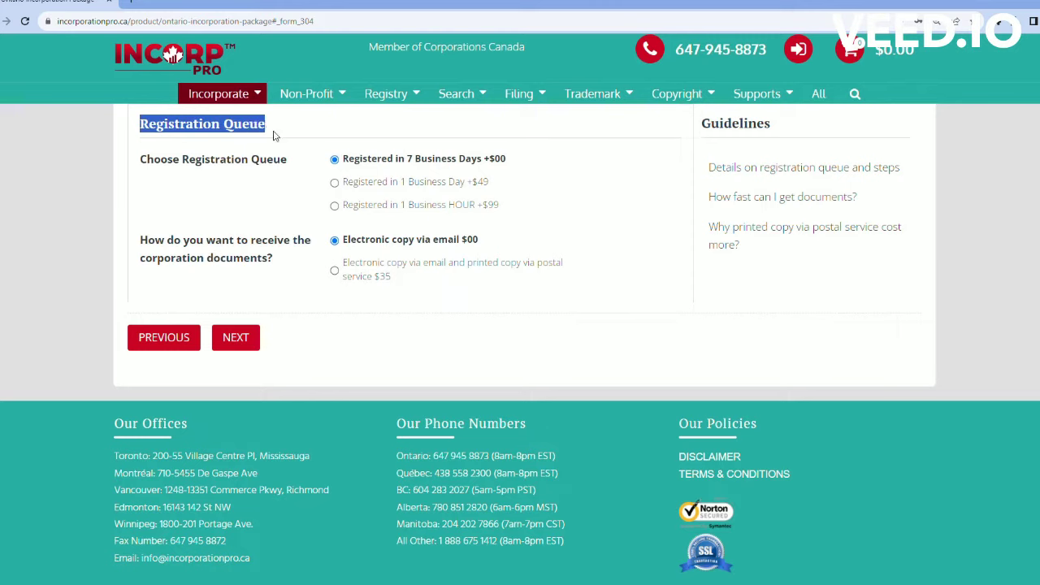
left_click(302, 131)
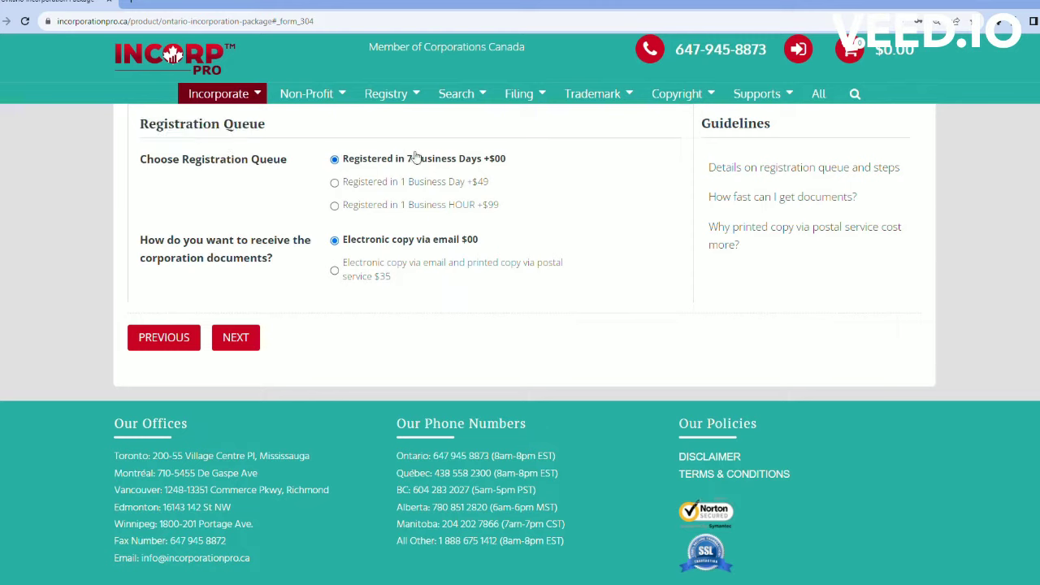
left_click(336, 206)
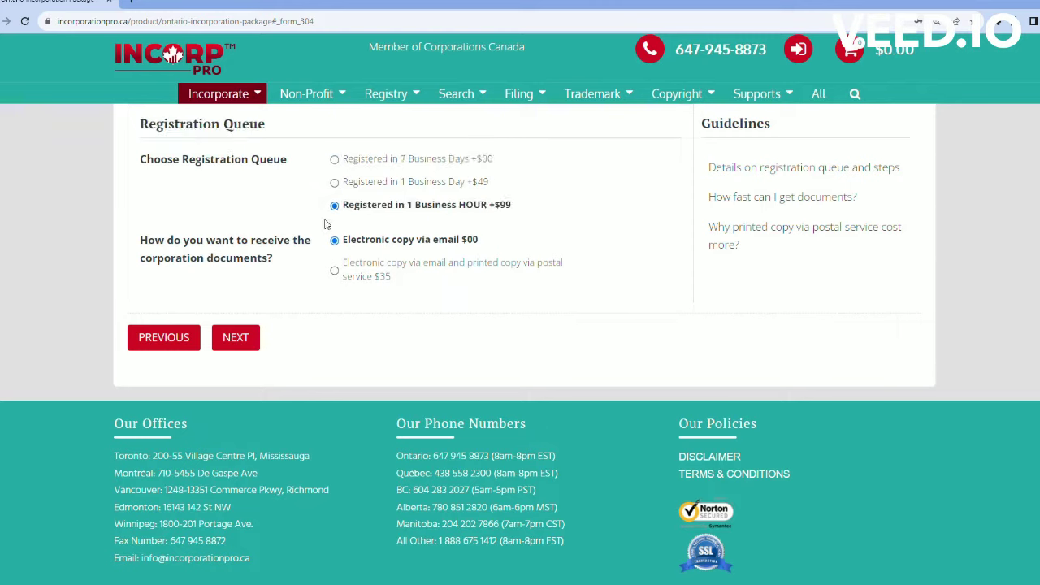
left_click(334, 271)
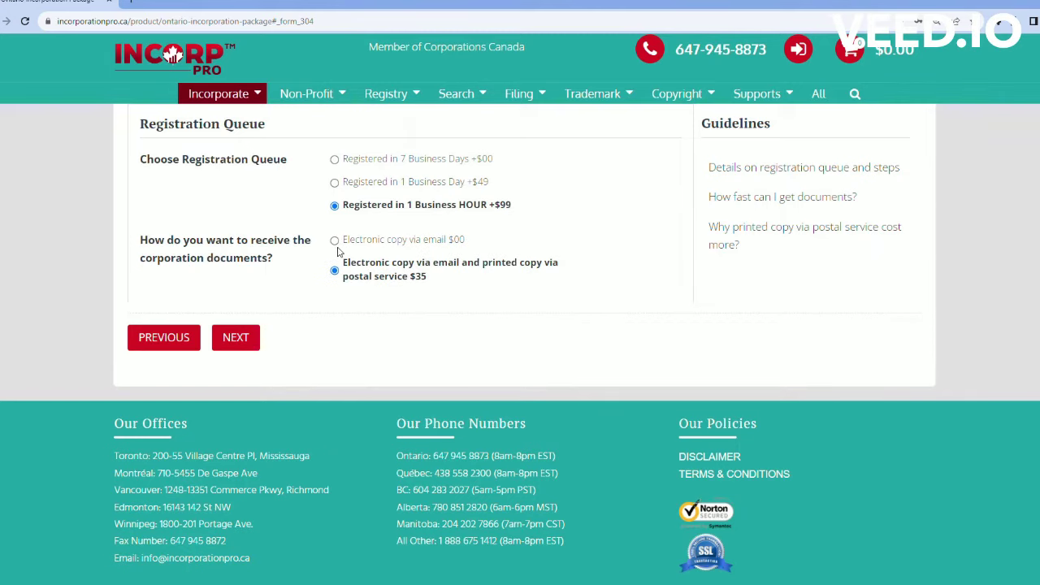
left_click(334, 240)
Step: Make it a named company 'Lily's Bakery' with the Inc. legal element
left_click(253, 338)
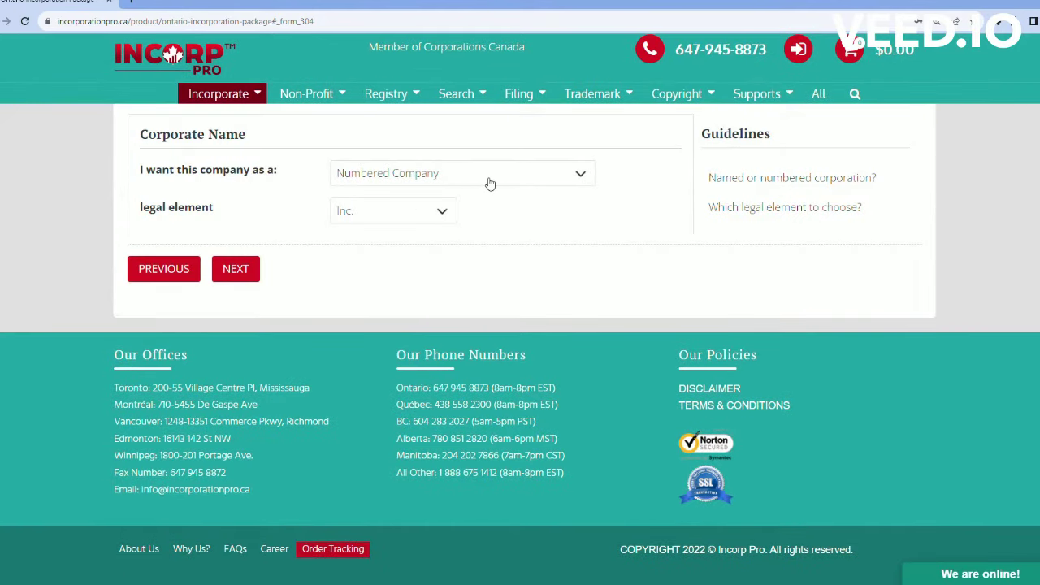
left_click_drag(247, 134, 110, 136)
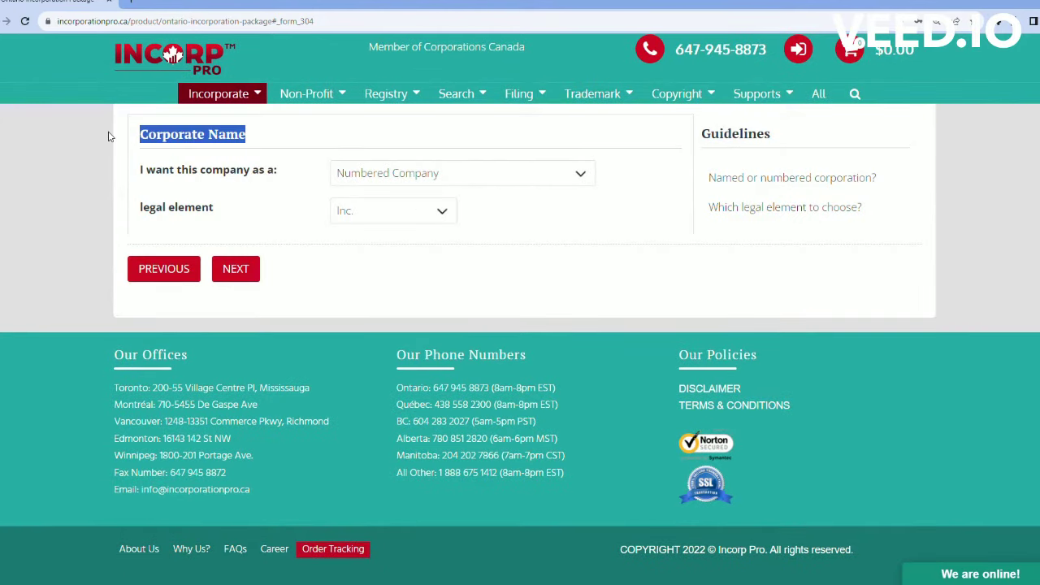
left_click(384, 136)
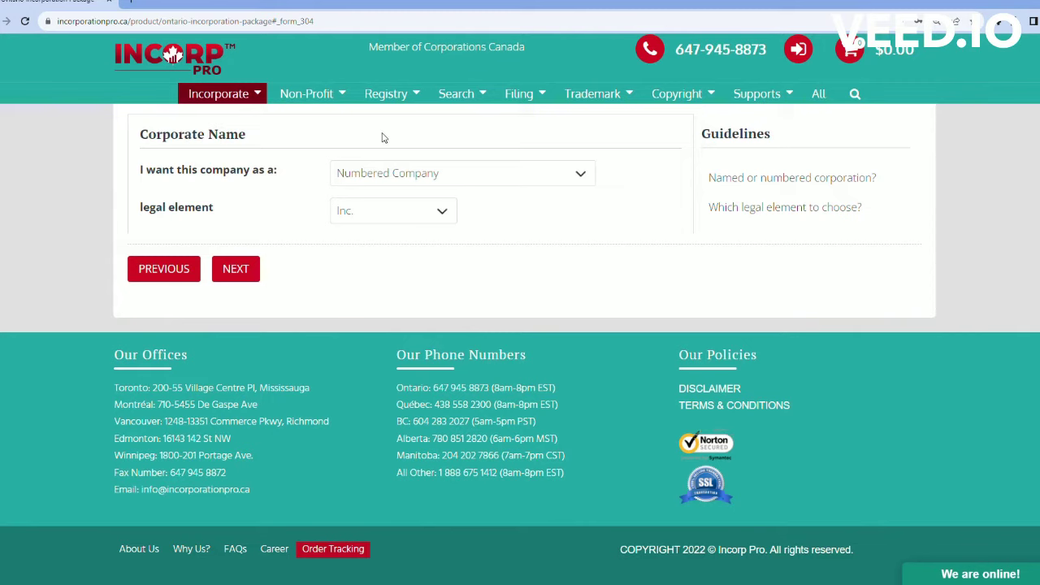
left_click(501, 175)
left_click(396, 217)
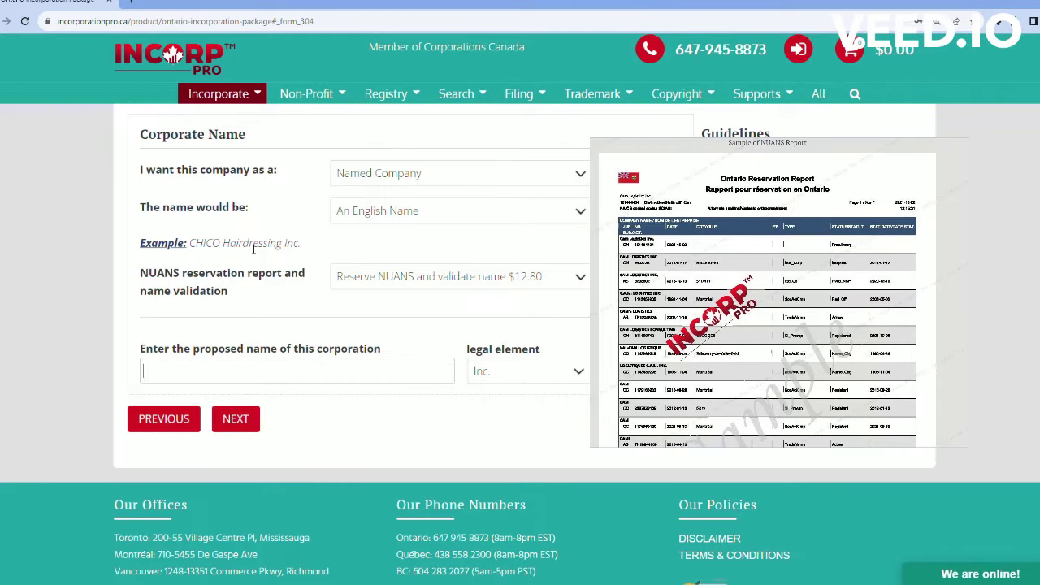
type("Lily's Bakery")
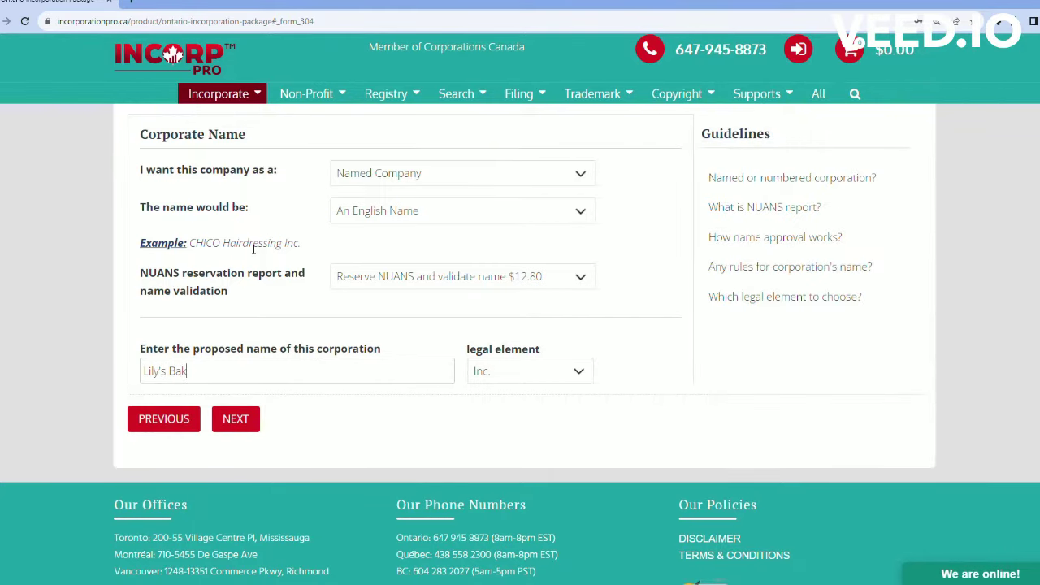
left_click(532, 371)
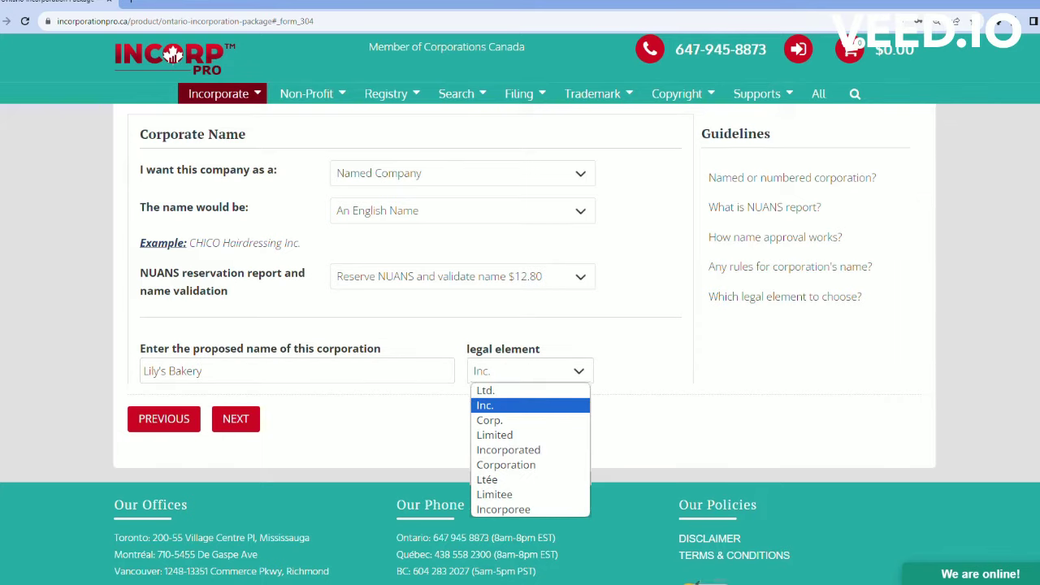
left_click(386, 399)
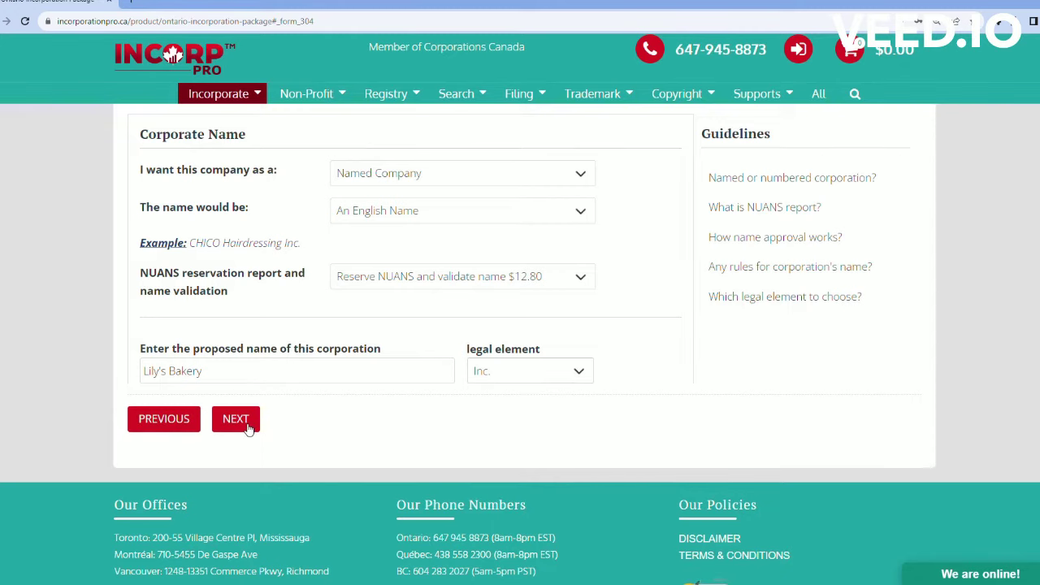
Step: Paste the street address, enter the suite number, and add the $499 one-year address and mail scanning service
left_click(247, 425)
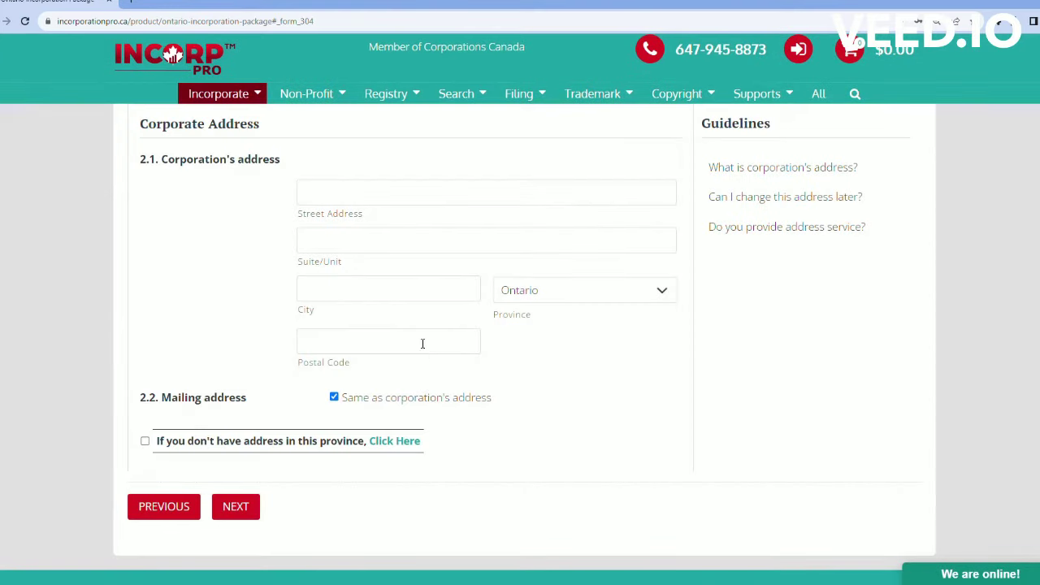
left_click(391, 203)
type("102")
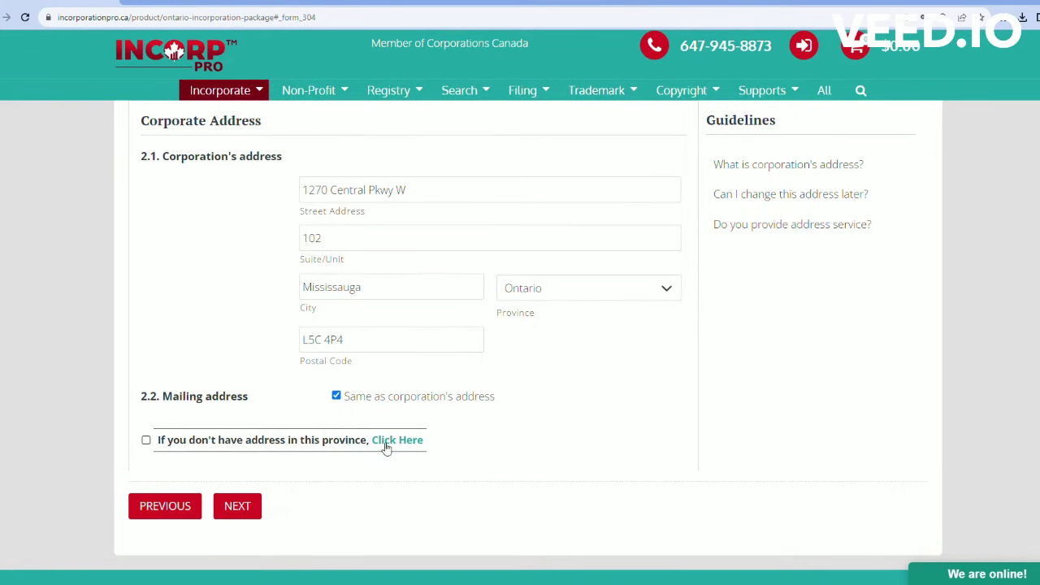
left_click(146, 440)
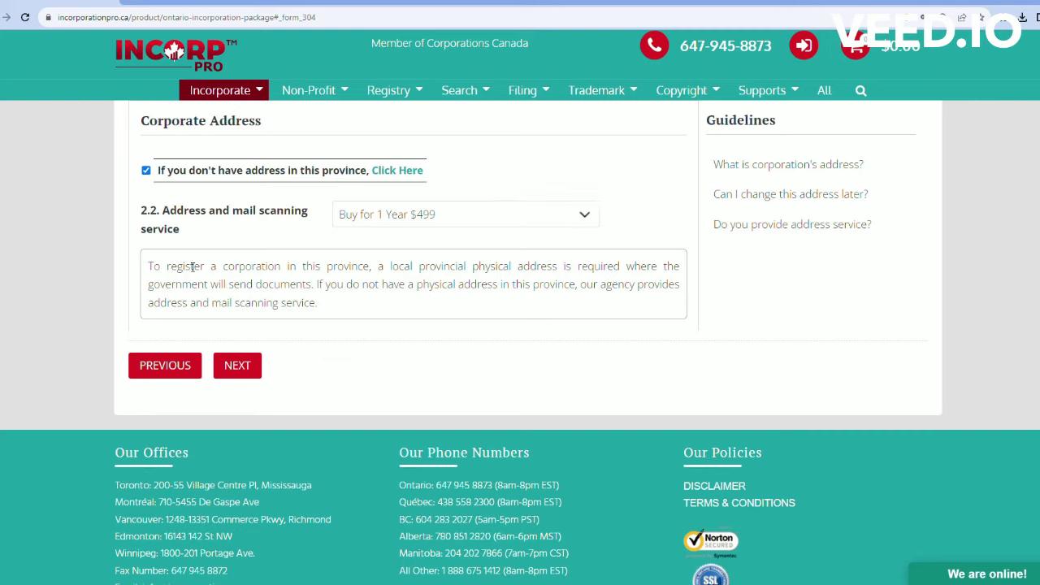
Step: Mark the primary director as a Canadian citizen, enter their first name, last name and phone number, and submit
left_click(238, 367)
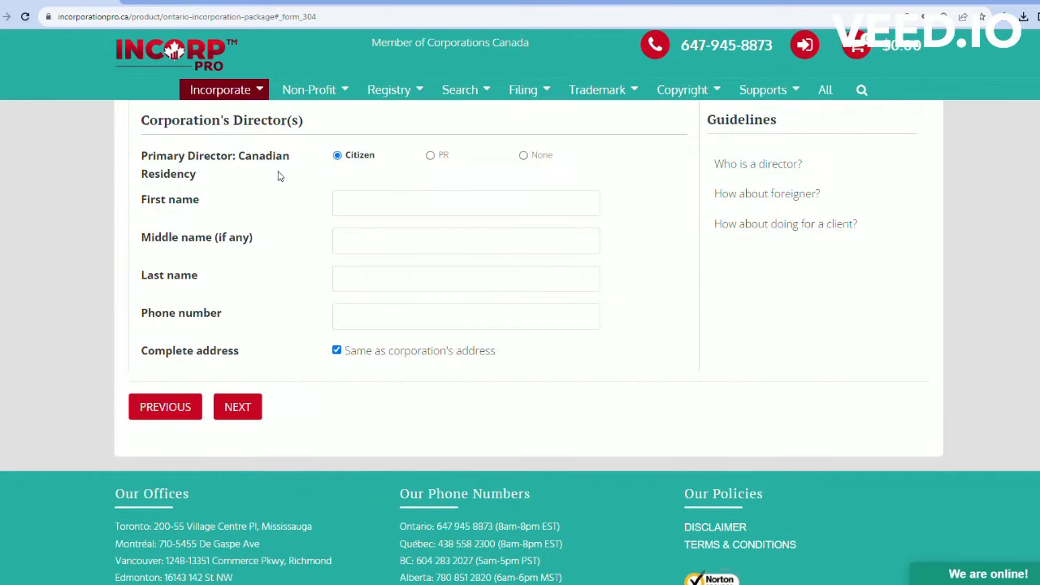
left_click(430, 155)
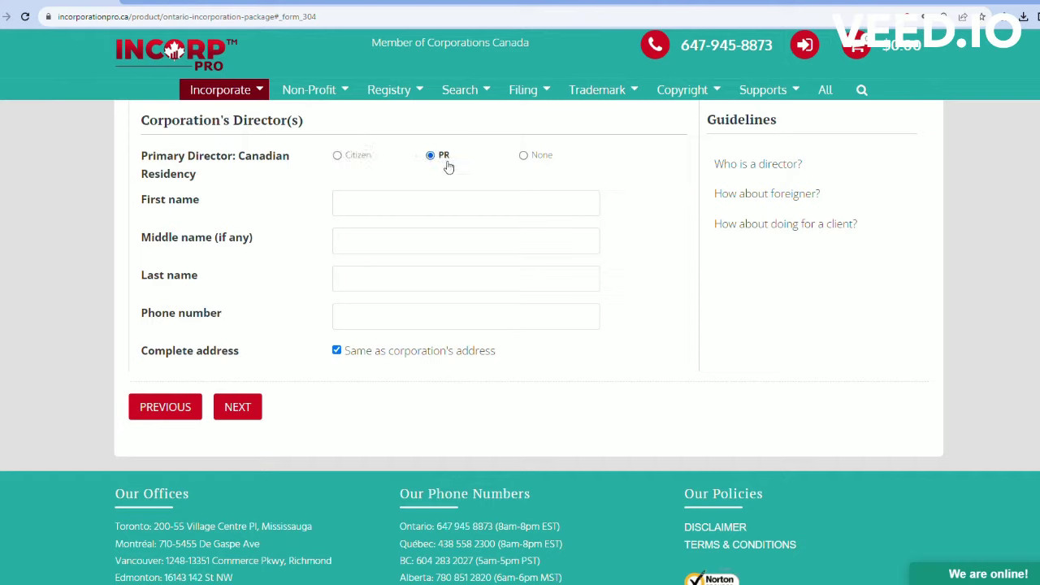
left_click(523, 155)
left_click(338, 157)
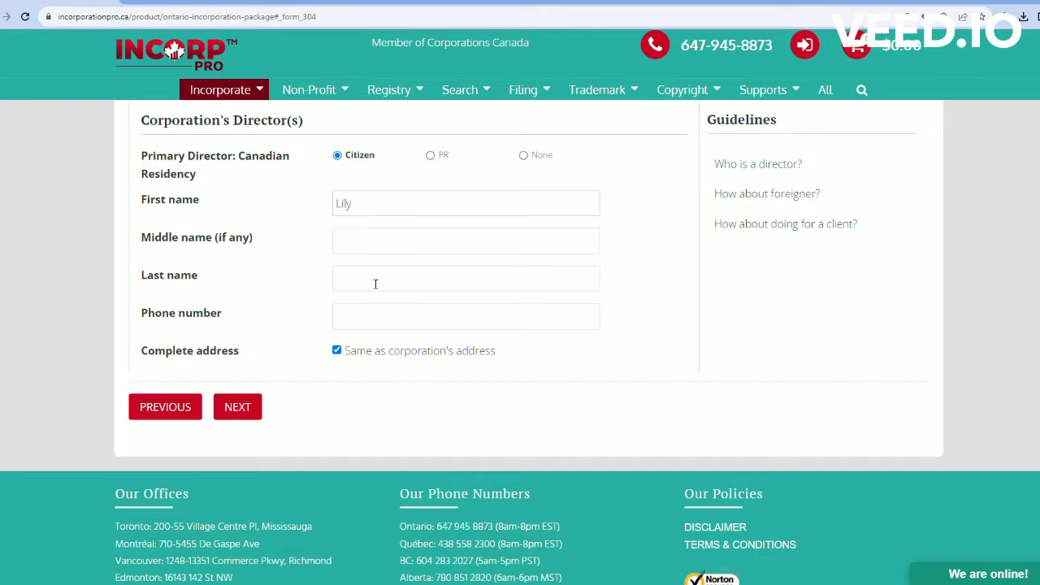
key("Tab")
key("Tab")
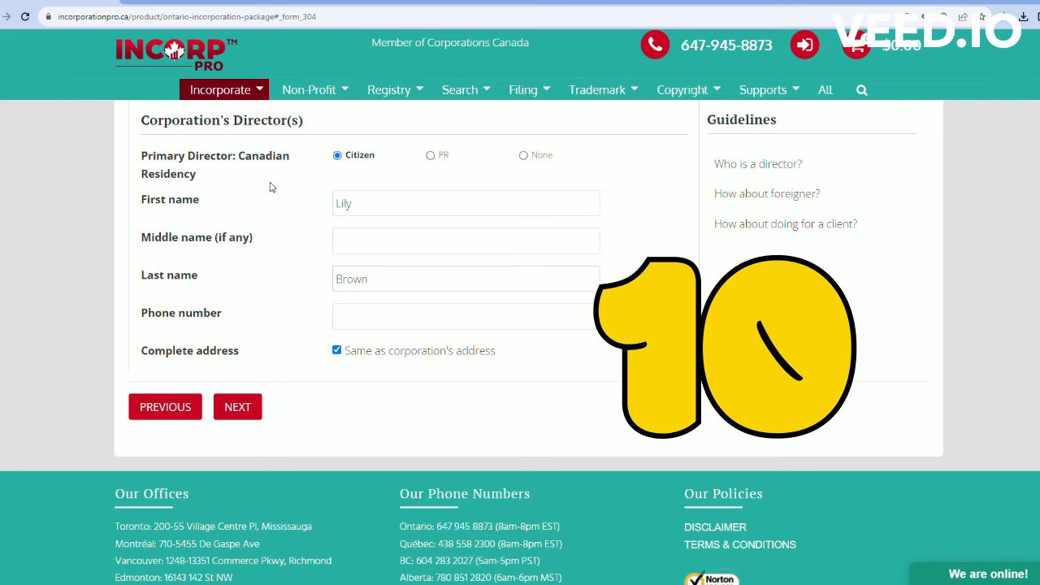
key("Tab")
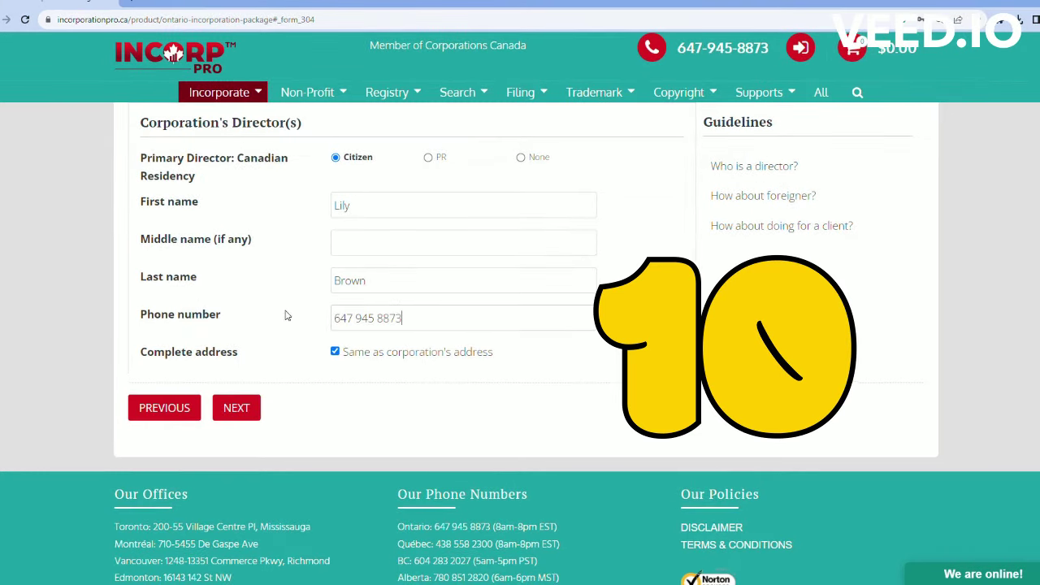
left_click(243, 410)
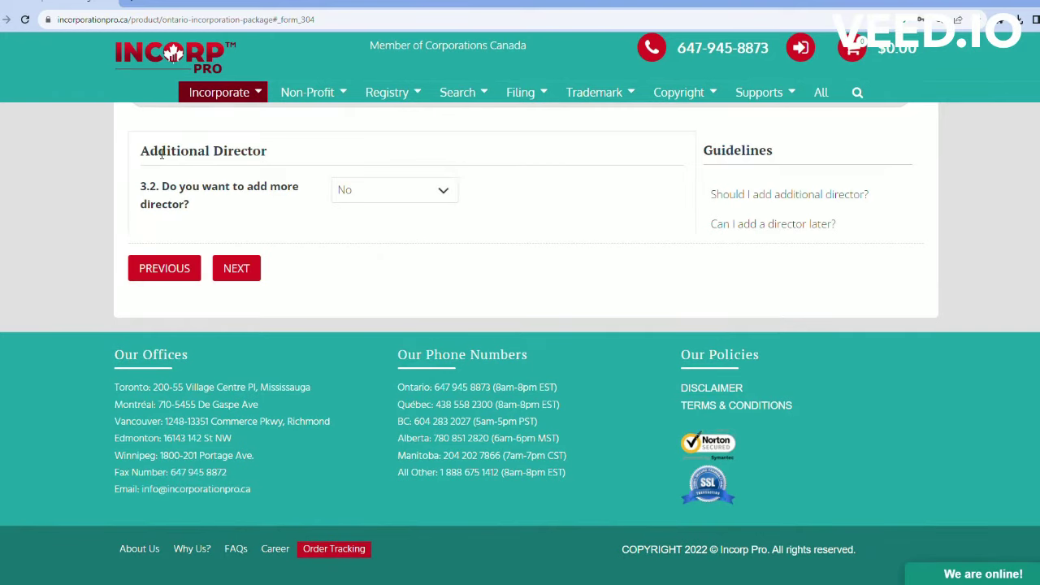
Step: Set questions 3.2 and 3.3 to Yes to add second and third director sections
left_click_drag(141, 153, 375, 158)
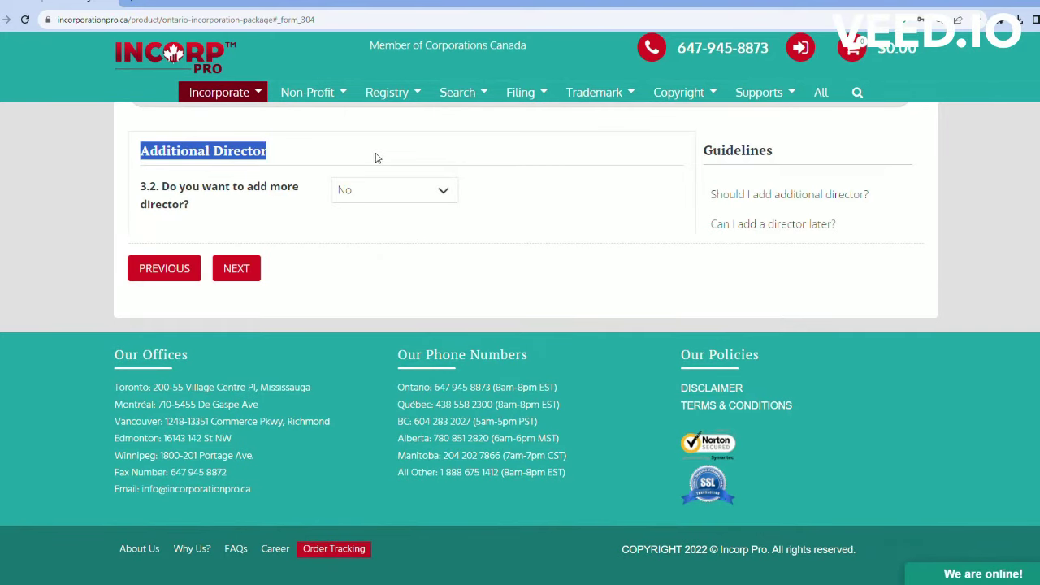
left_click(376, 157)
left_click(441, 192)
left_click(412, 228)
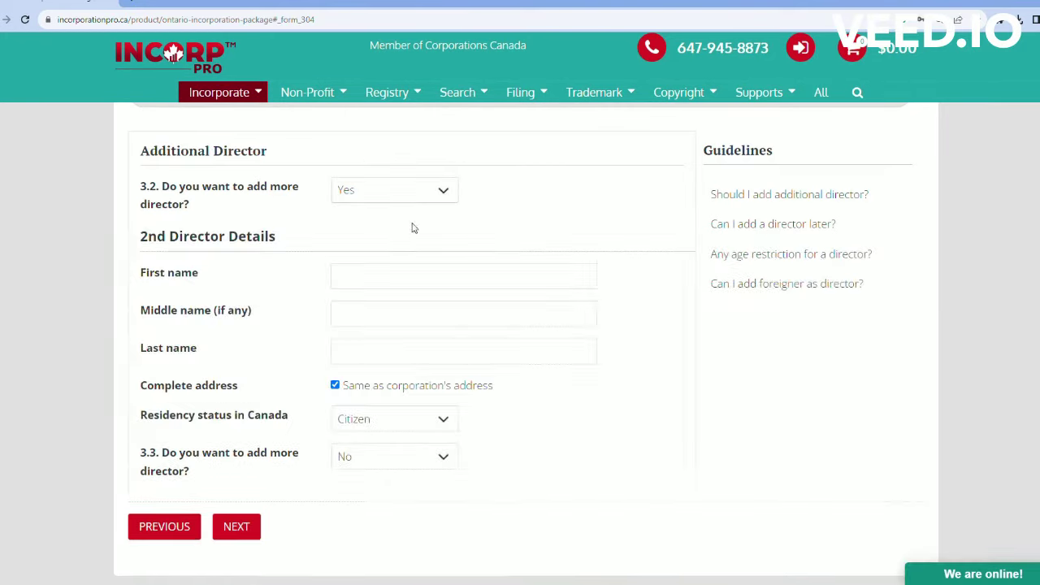
left_click_drag(142, 237, 295, 248)
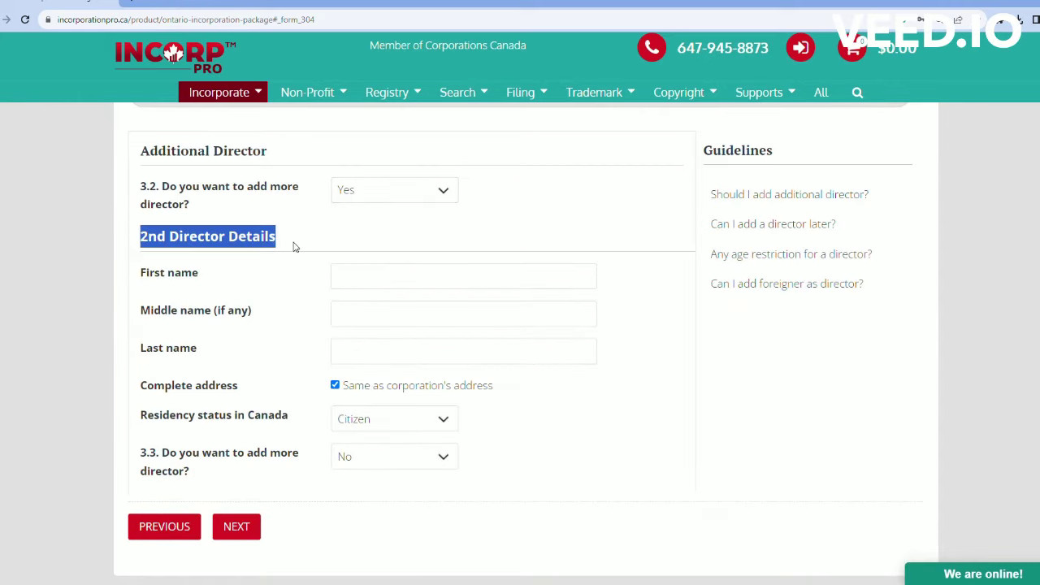
left_click(320, 242)
scroll(413, 319, "down", 1)
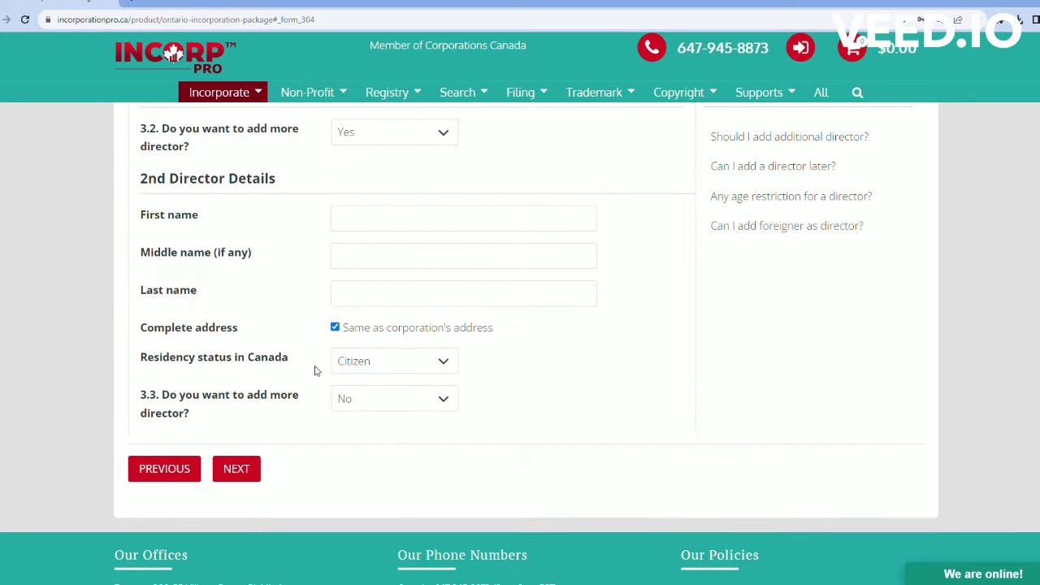
left_click(393, 401)
left_click(383, 434)
Step: Set questions 3.4 and 3.5 to Yes to add fourth and fifth director sections
scroll(428, 310, "down", 3)
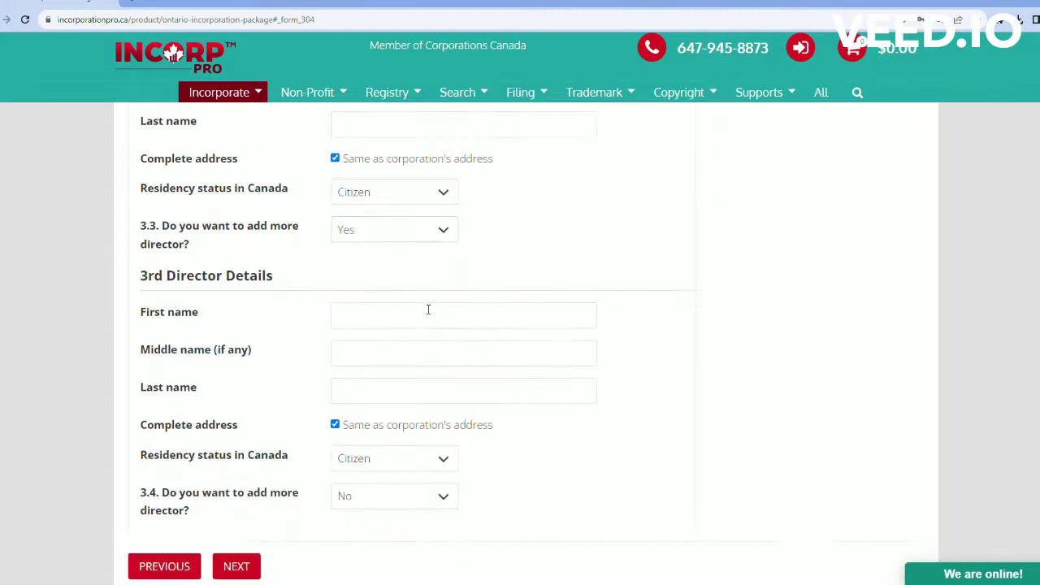
scroll(429, 309, "down", 1)
left_click(425, 434)
left_click(388, 461)
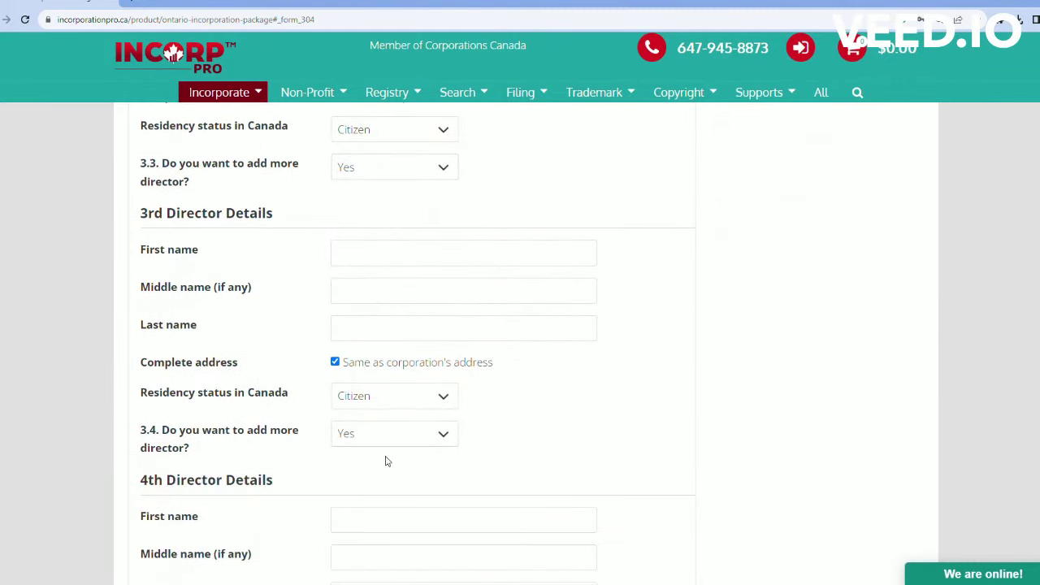
scroll(430, 269, "down", 2)
scroll(413, 278, "down", 3)
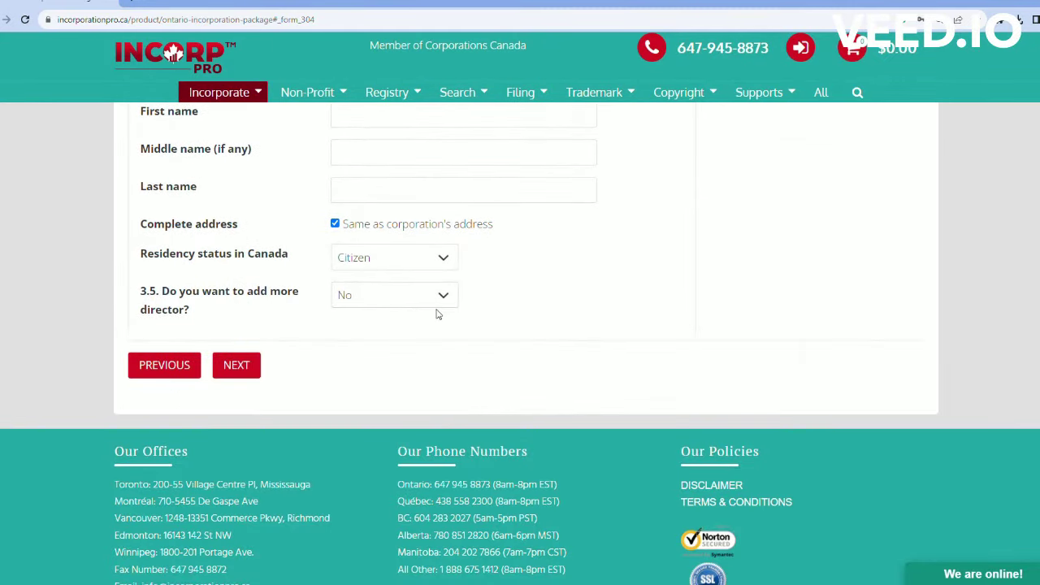
left_click(437, 304)
left_click(417, 339)
Step: Highlight the five-director limit note under 5th Director Details and submit the directors step
scroll(357, 280, "down", 3)
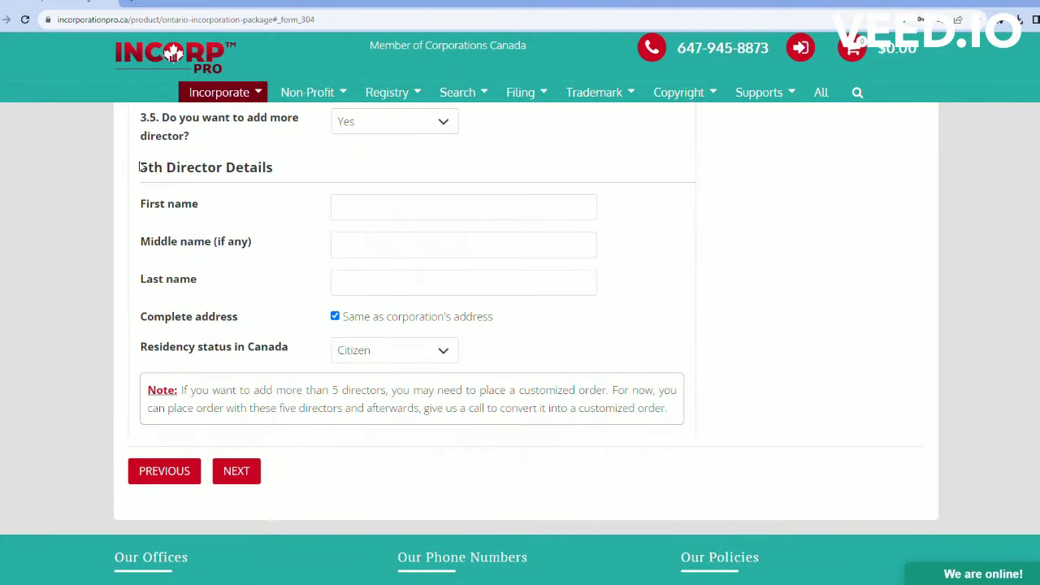
left_click_drag(273, 168, 142, 172)
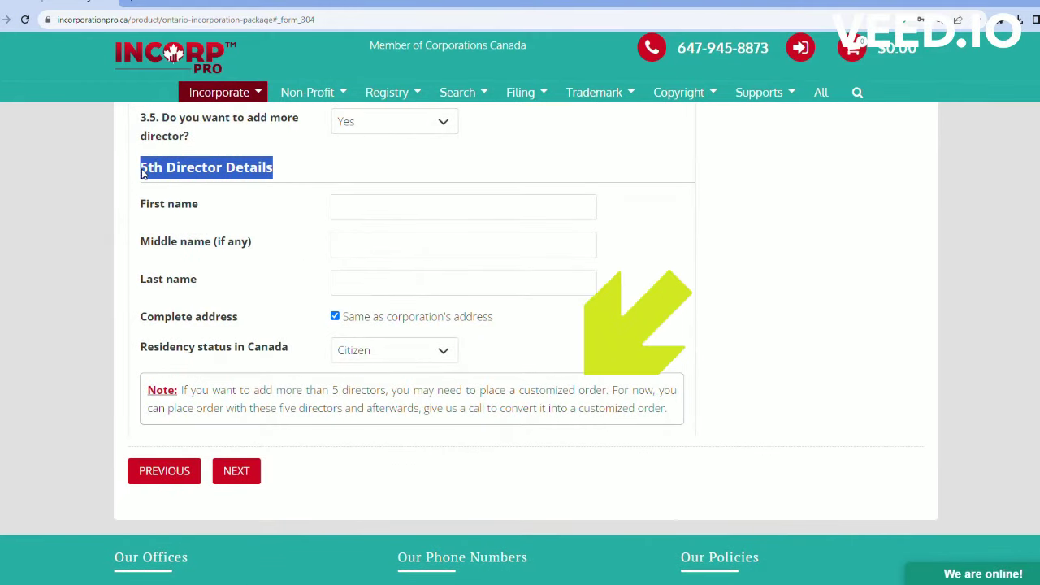
left_click(320, 170)
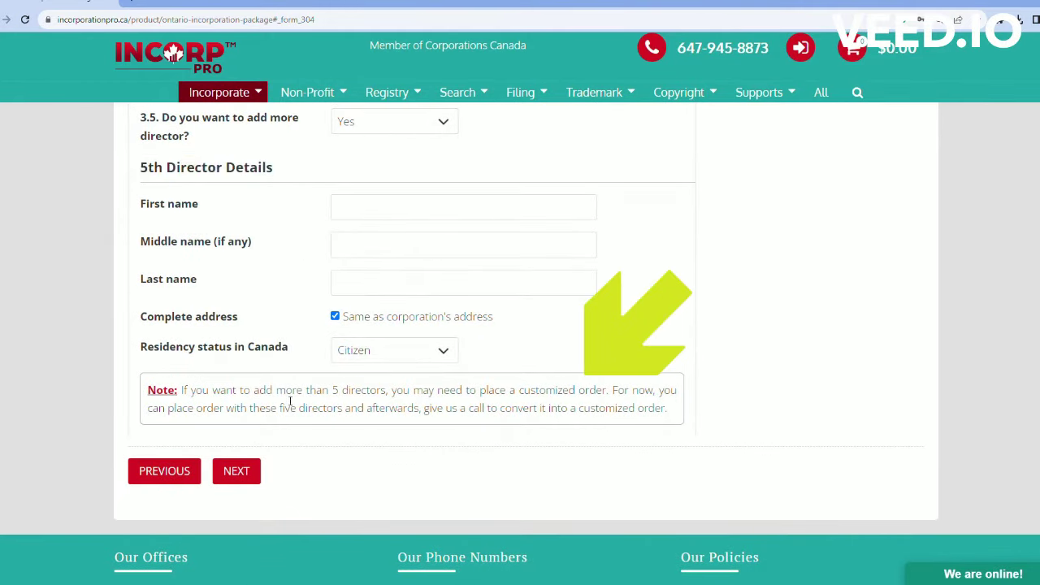
left_click_drag(191, 395, 740, 419)
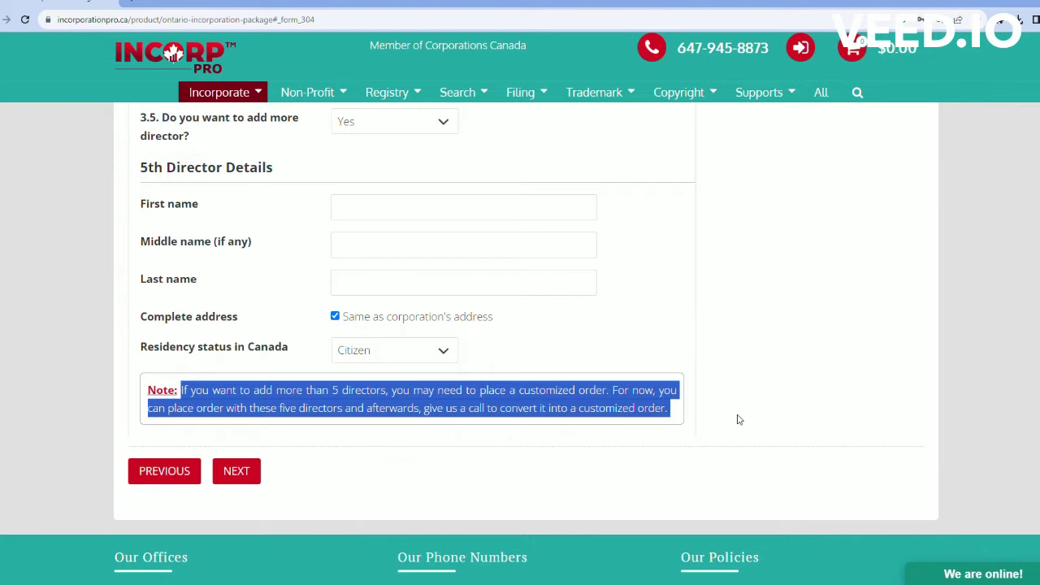
left_click(703, 327)
left_click(236, 471)
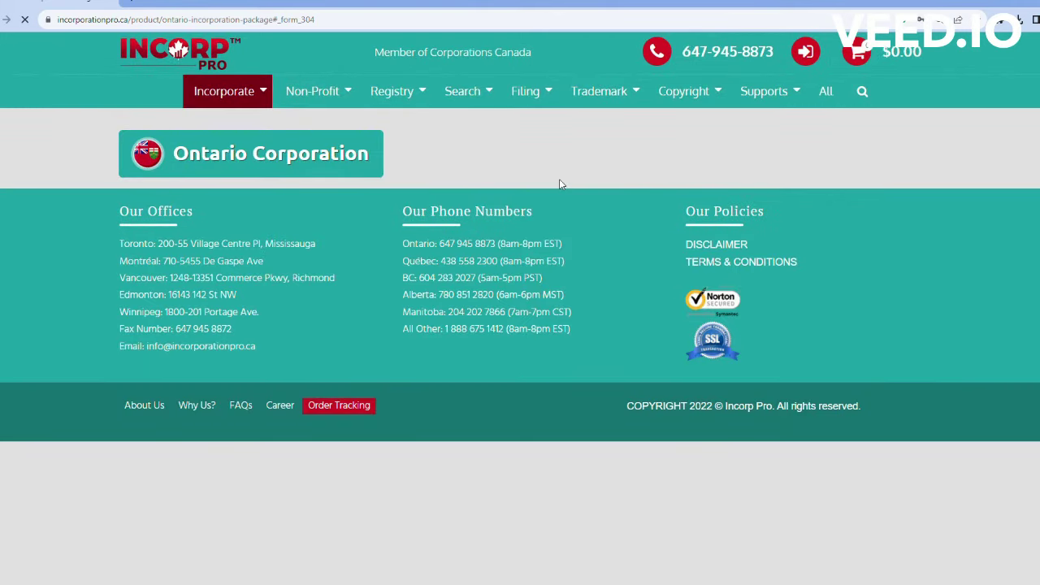
Step: Keep 'All directors are incorporators' for 4.1, set 4.2 to Yes, and submit
scroll(559, 184, "up", 2)
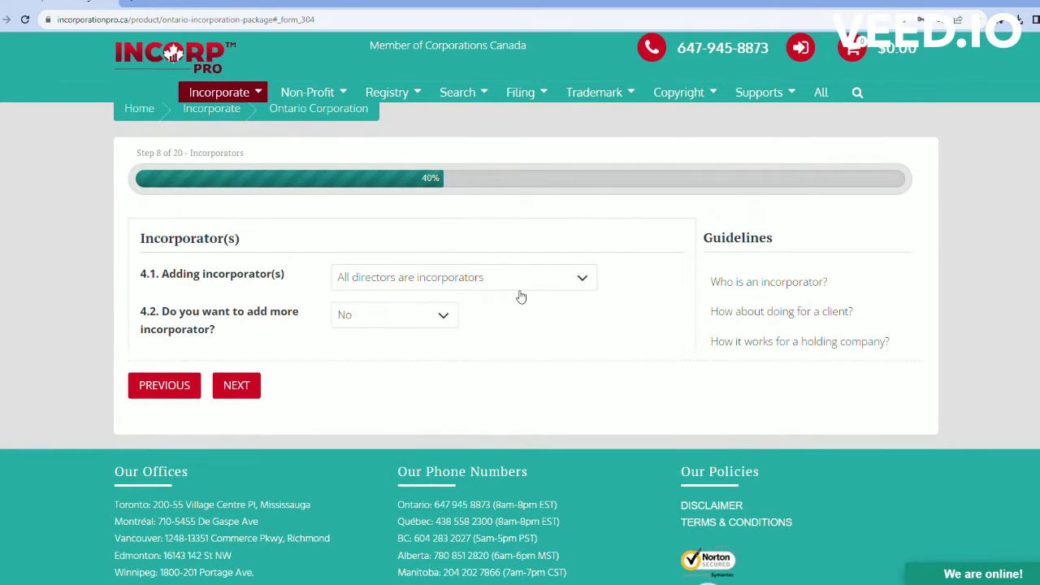
key("Down")
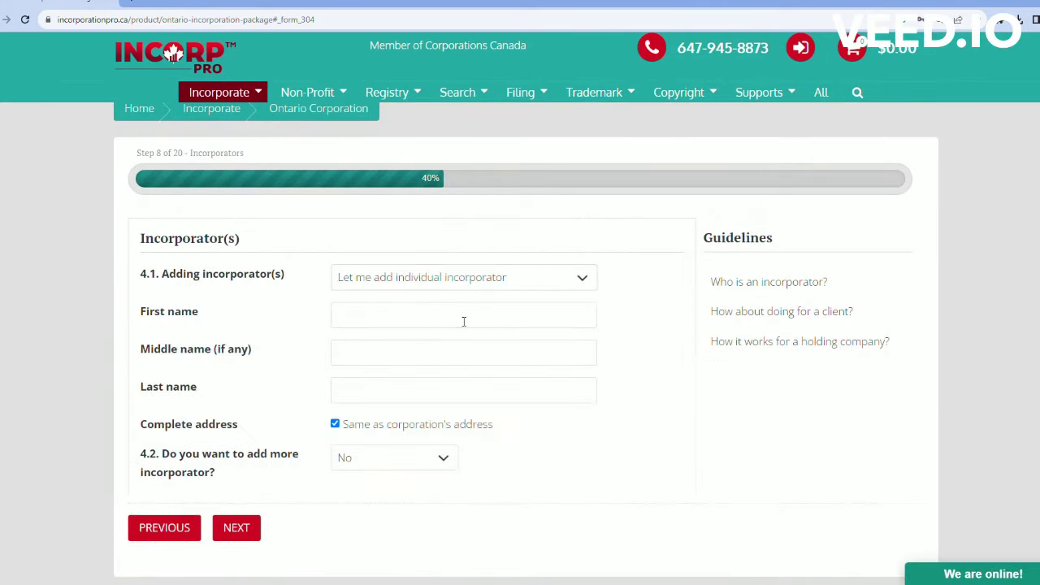
scroll(367, 327, "down", 1)
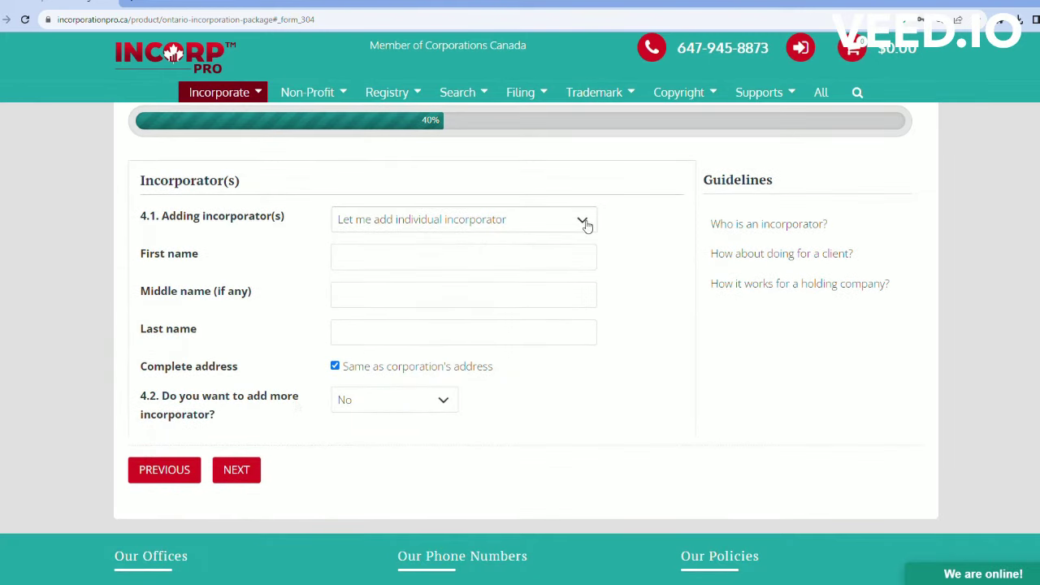
key("Up")
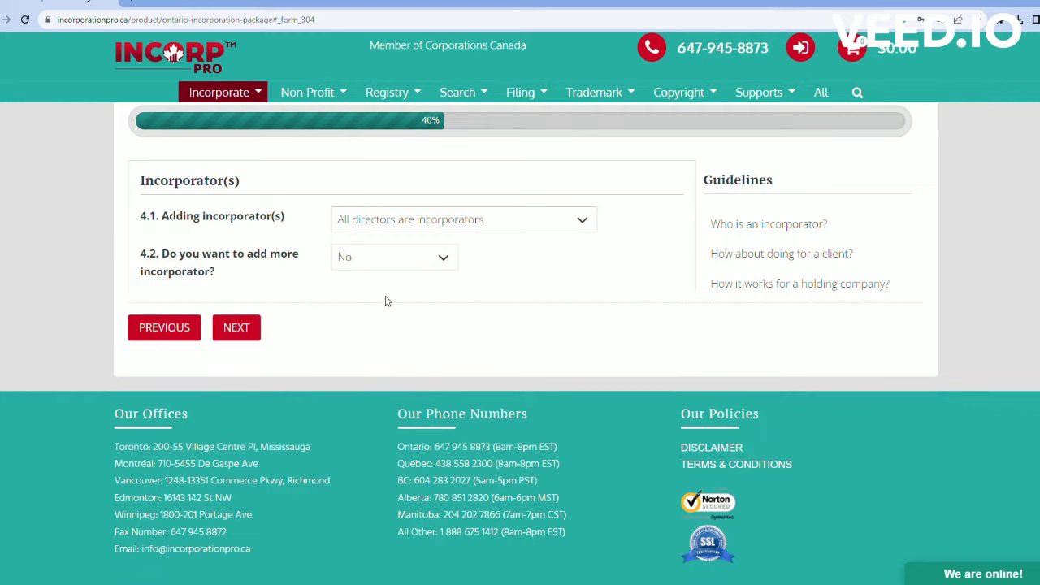
key("Tab")
key("Down")
scroll(385, 276, "down", 3)
scroll(383, 275, "up", 3)
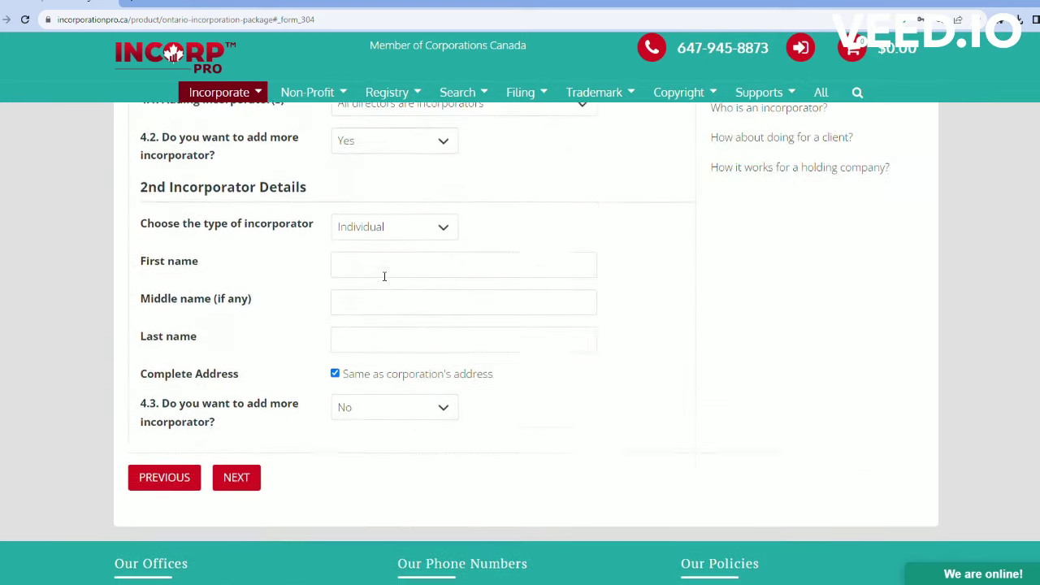
scroll(309, 382, "down", 2)
left_click(248, 478)
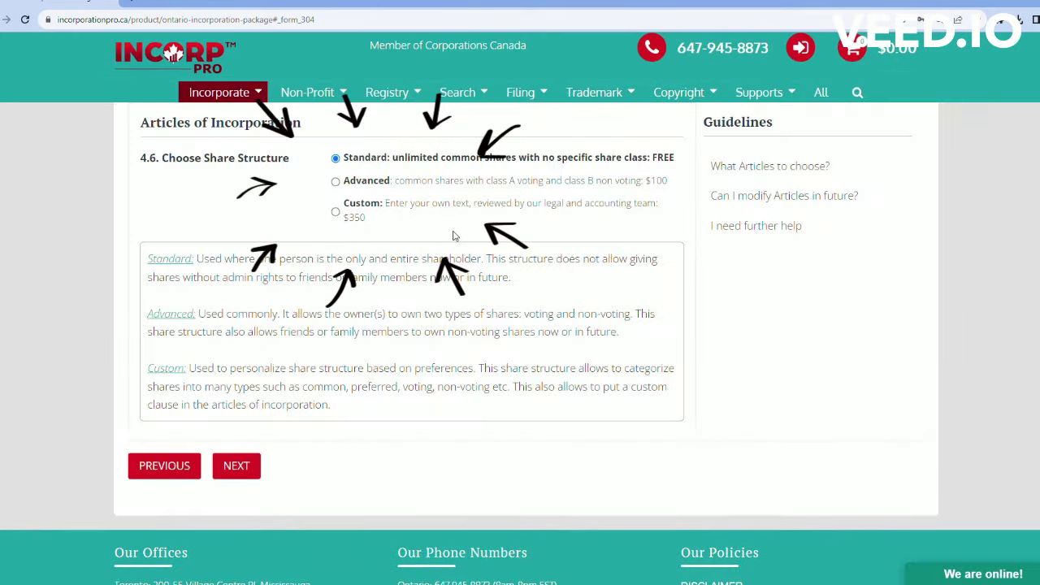
Step: Try the Advanced and Custom $350 share structures, then keep the free Standard one and continue
left_click(337, 184)
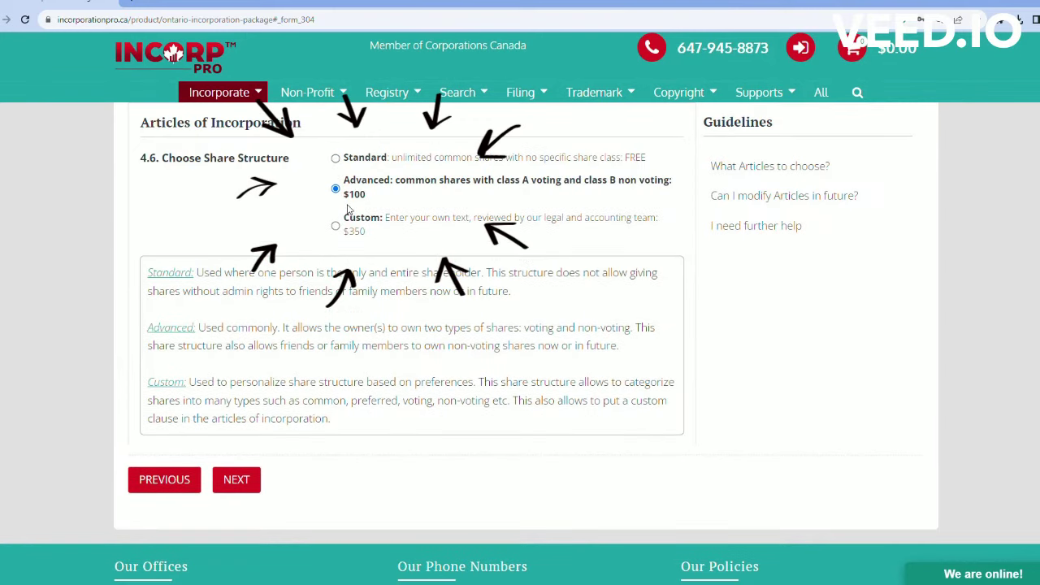
left_click(336, 228)
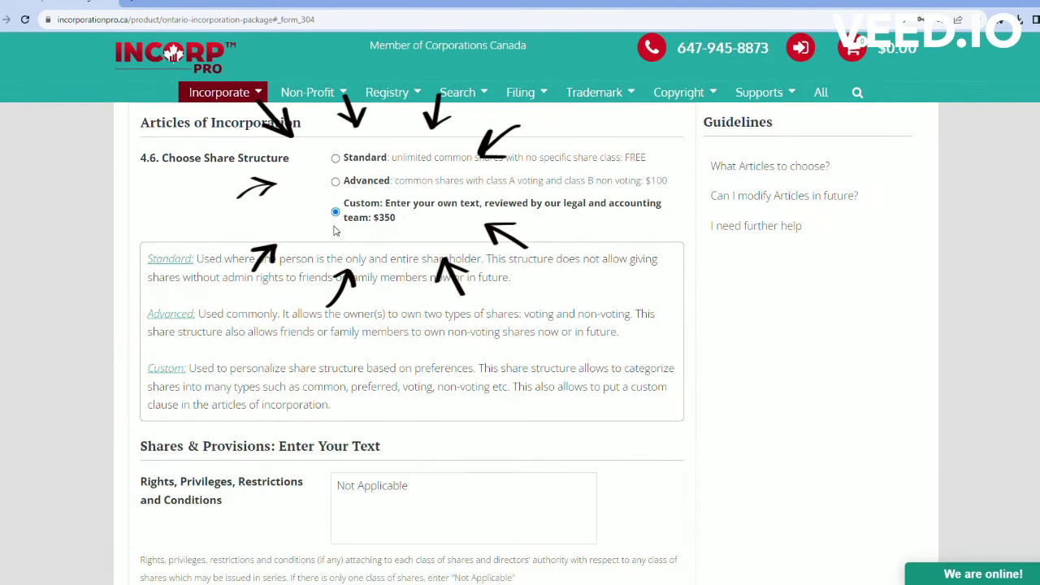
scroll(370, 240, "down", 4)
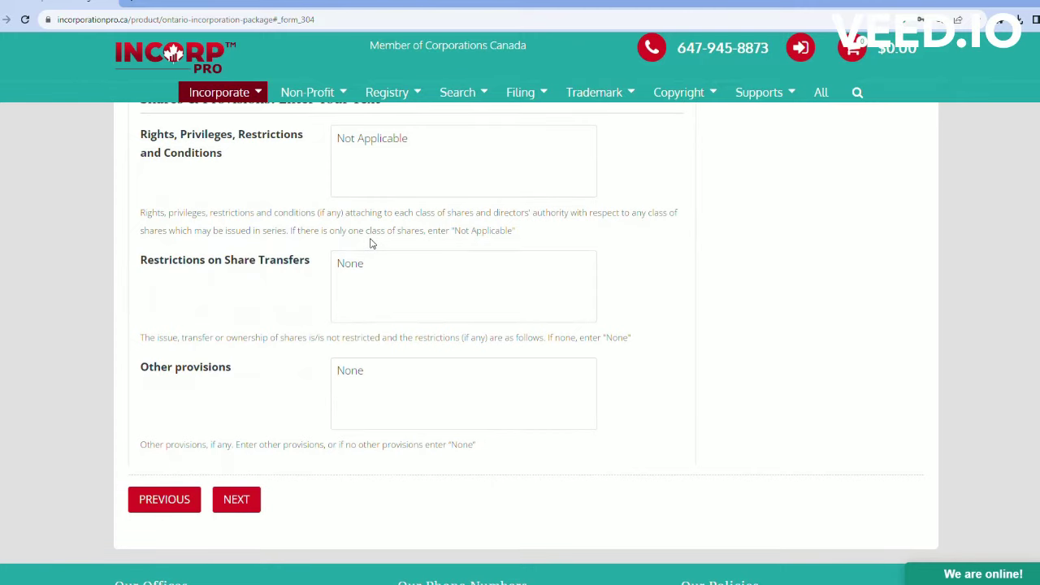
scroll(400, 398, "up", 6)
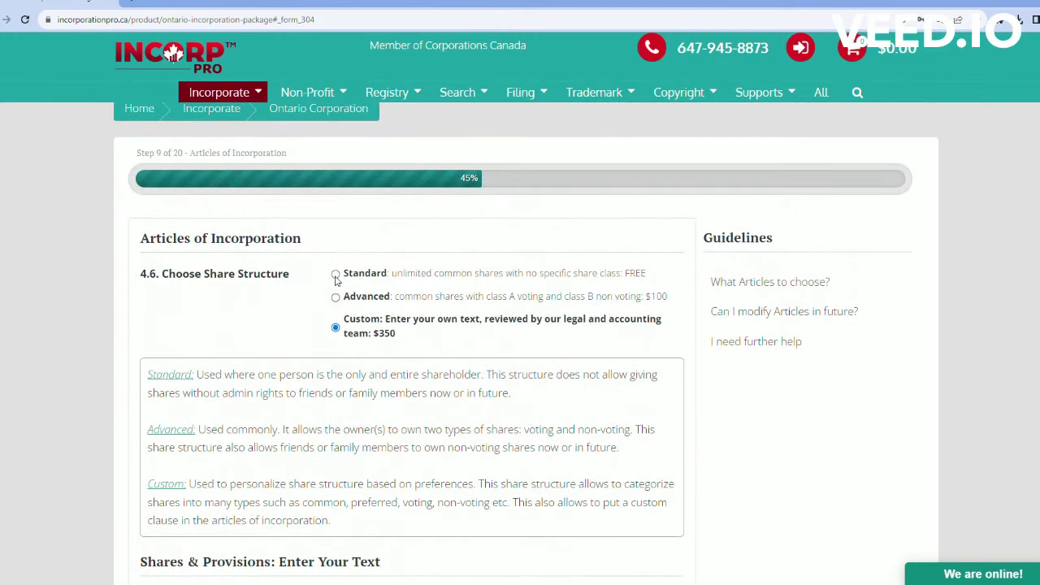
left_click(336, 276)
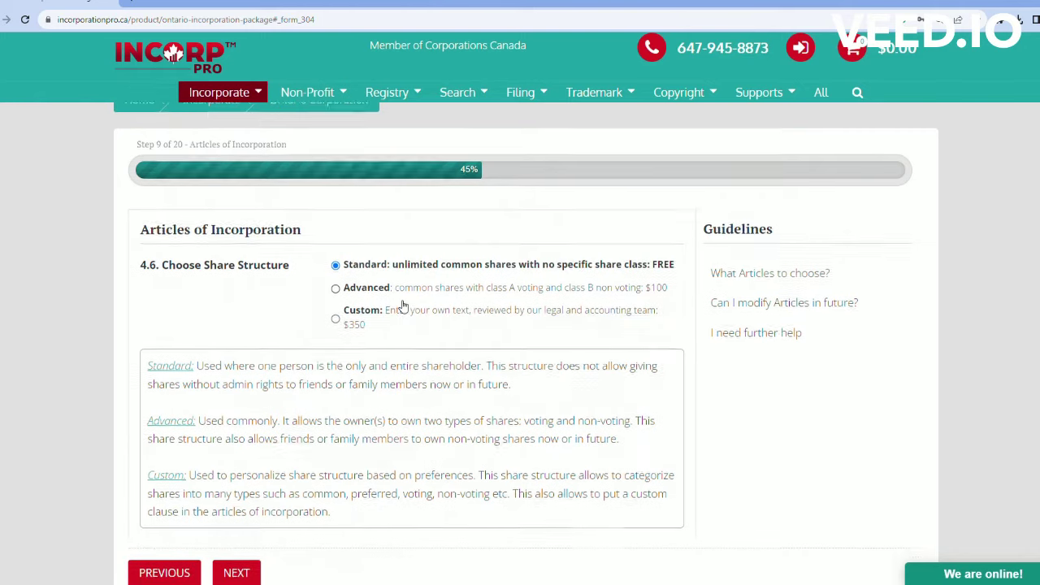
scroll(407, 307, "down", 2)
left_click(259, 415)
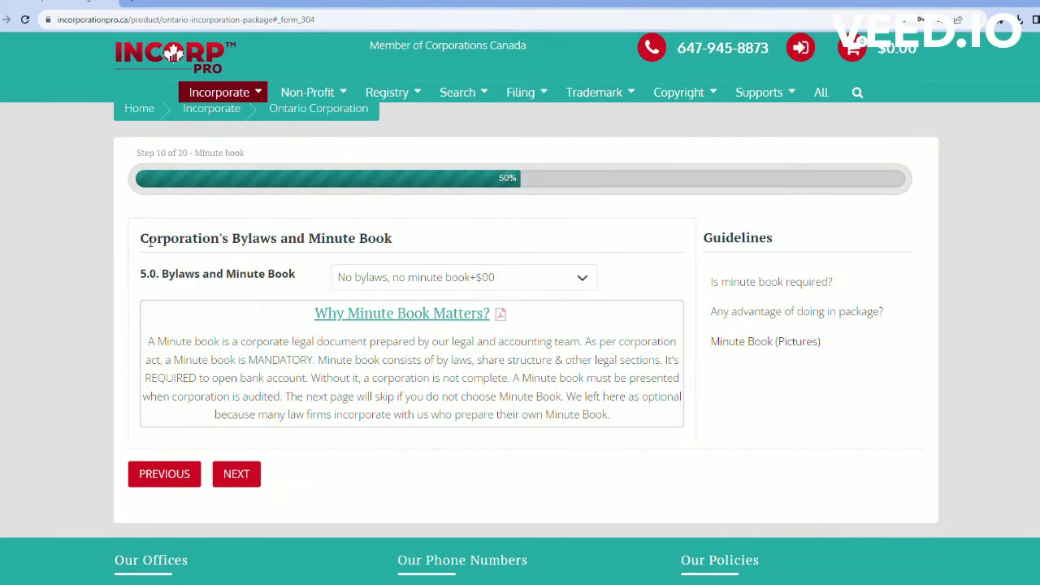
Step: Choose 'Electronic minute book & bylaws in PDF +$69' and continue to the Share Price step
left_click_drag(149, 242, 421, 245)
left_click(435, 237)
left_click(564, 283)
left_click(460, 316)
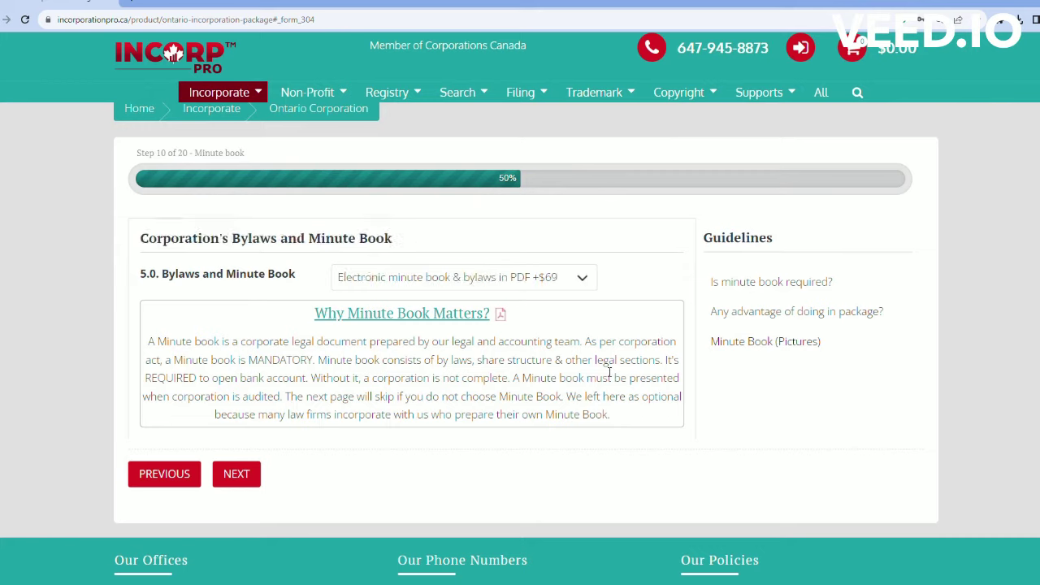
left_click(255, 478)
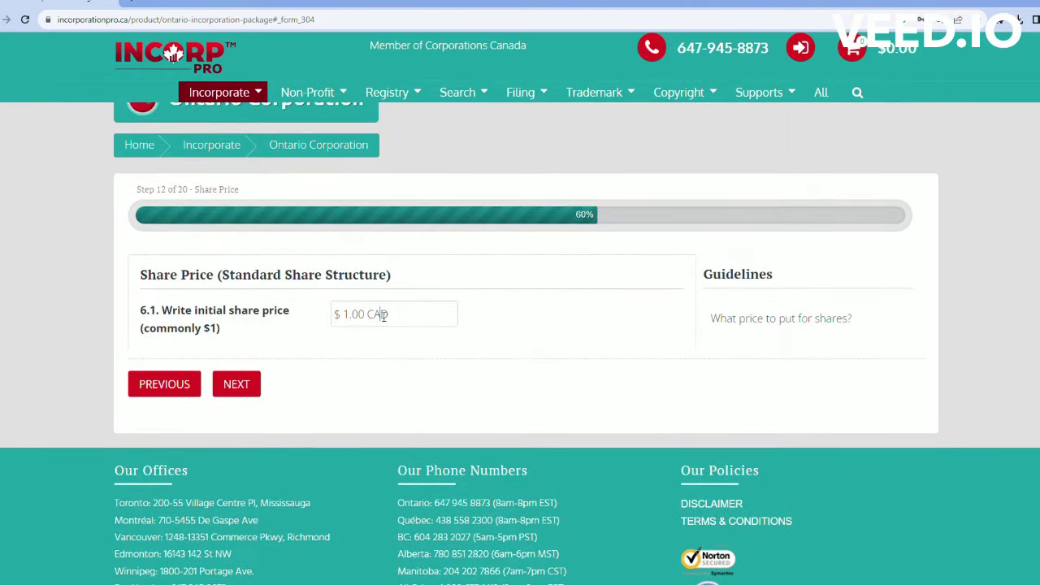
Step: Keep the share price at $1.00 CAD after checking the share price guideline, then continue
left_click(407, 320)
left_click_drag(141, 276, 433, 279)
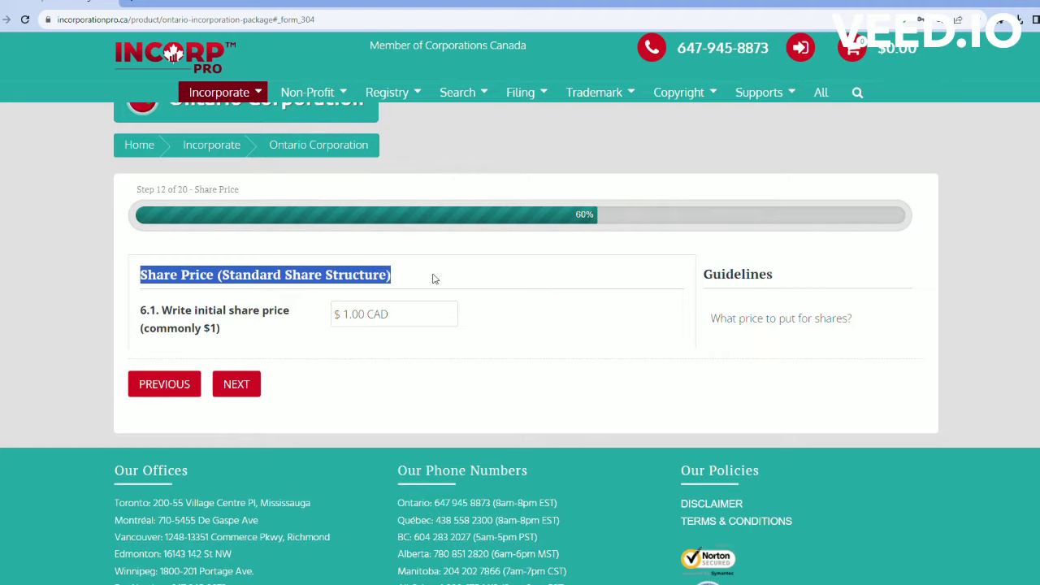
left_click(383, 351)
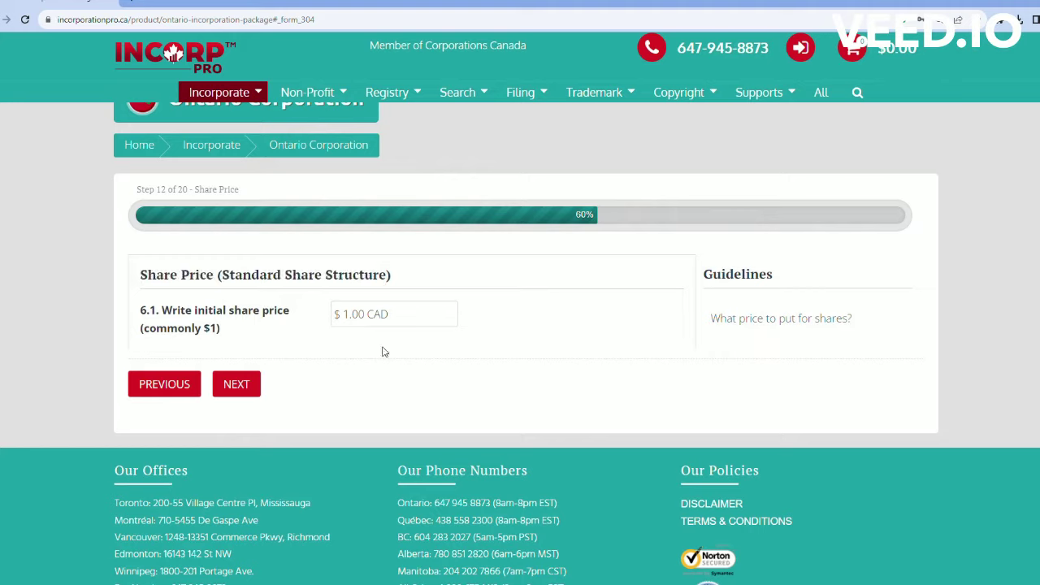
left_click(761, 324)
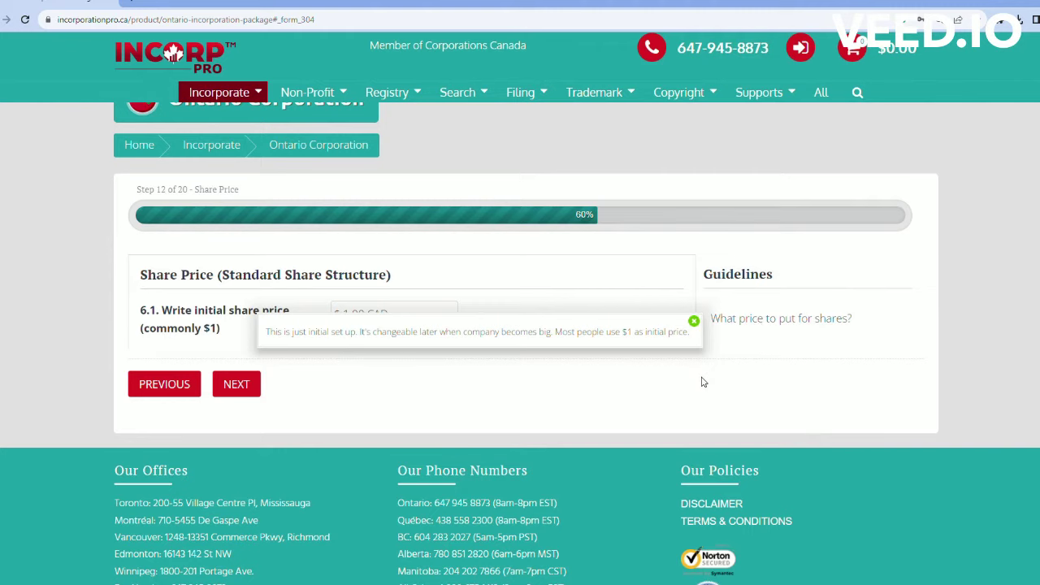
left_click(237, 384)
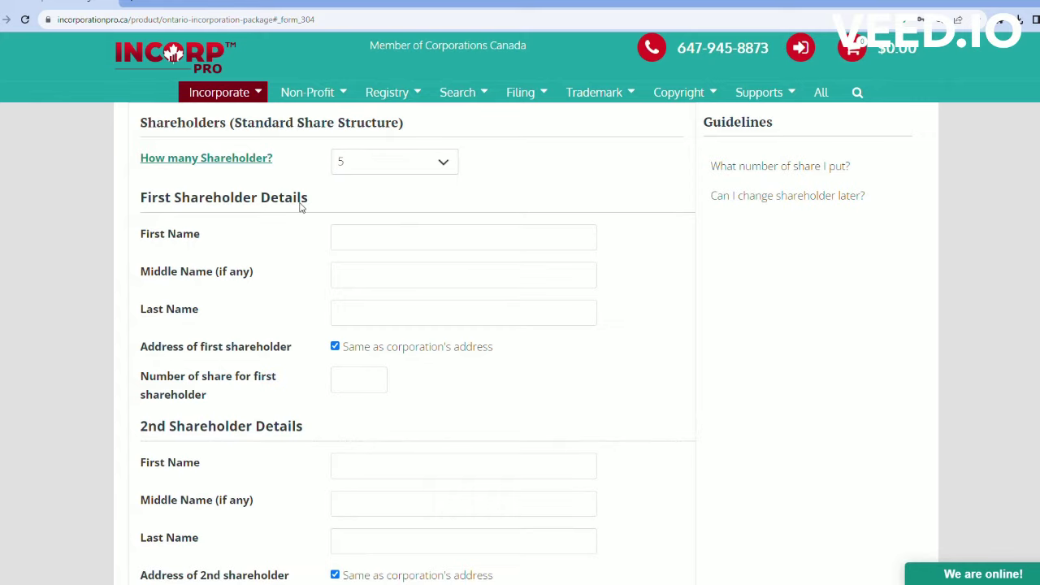
Step: Look over the five shareholder detail sections and the over-five-shareholders note, then continue
scroll(301, 202, "down", 1)
scroll(243, 227, "up", 1)
left_click_drag(309, 199, 140, 201)
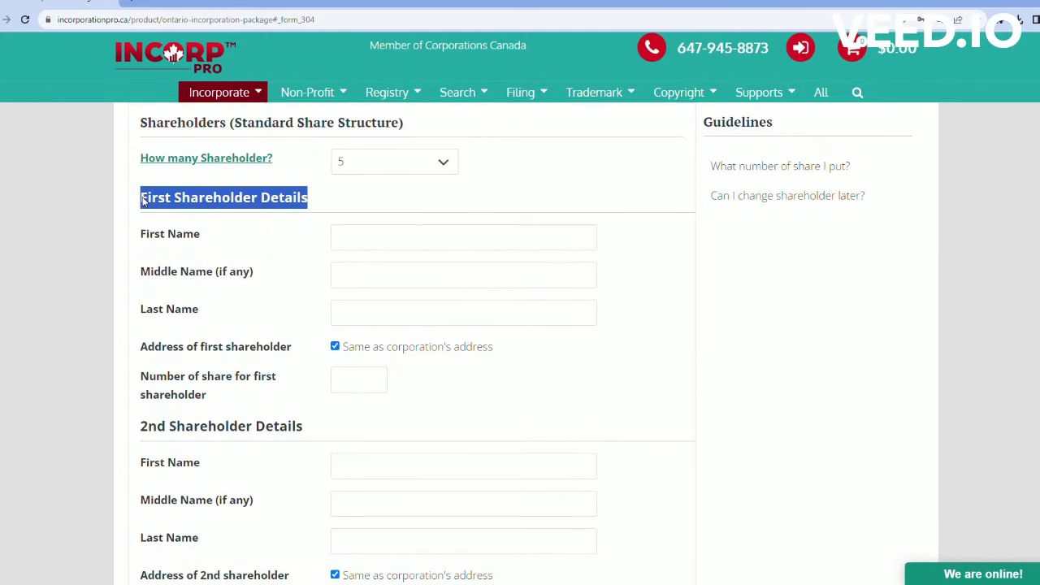
left_click(269, 221)
scroll(377, 260, "down", 10)
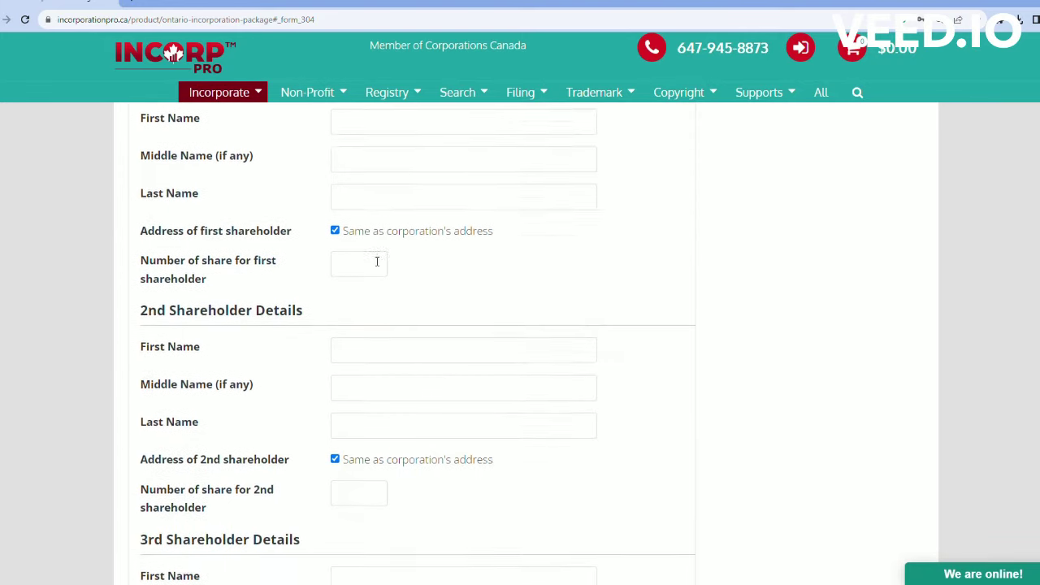
scroll(378, 261, "down", 2)
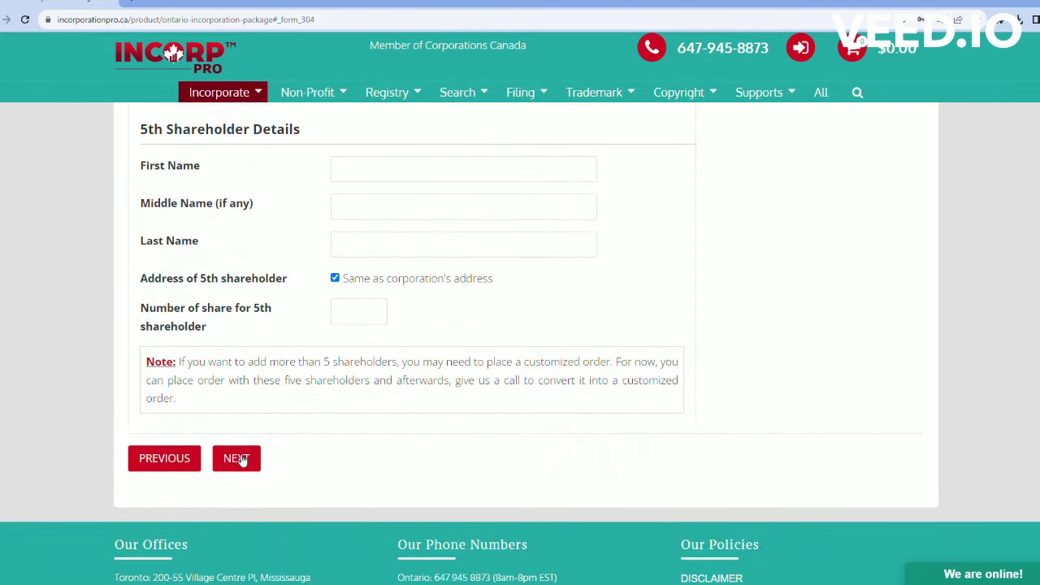
left_click_drag(185, 402, 173, 369)
left_click(235, 401)
left_click(257, 458)
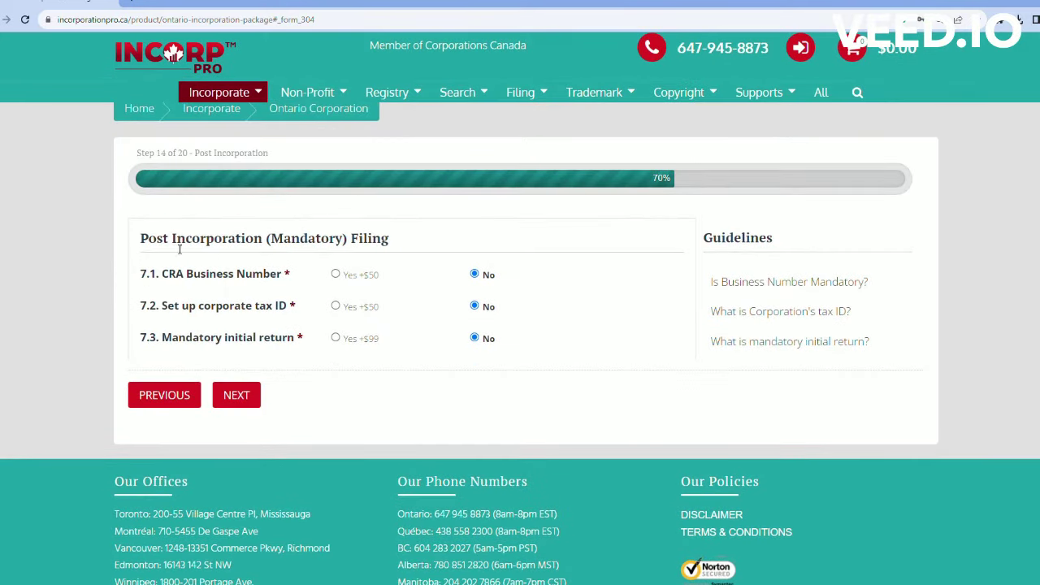
Step: Add the CRA Business Number for $50 after reading why it is mandatory
left_click_drag(140, 239, 433, 242)
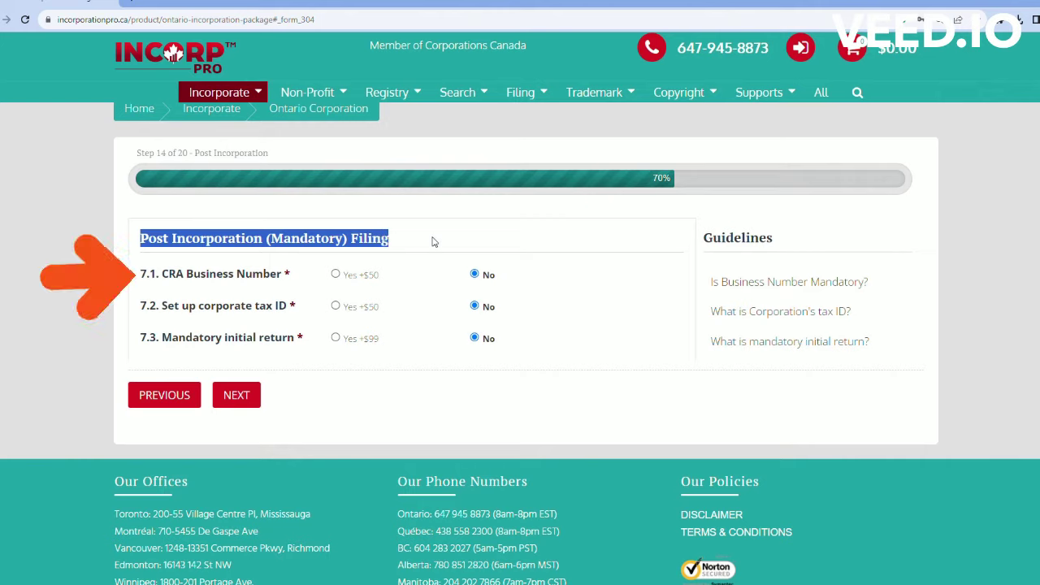
left_click(434, 241)
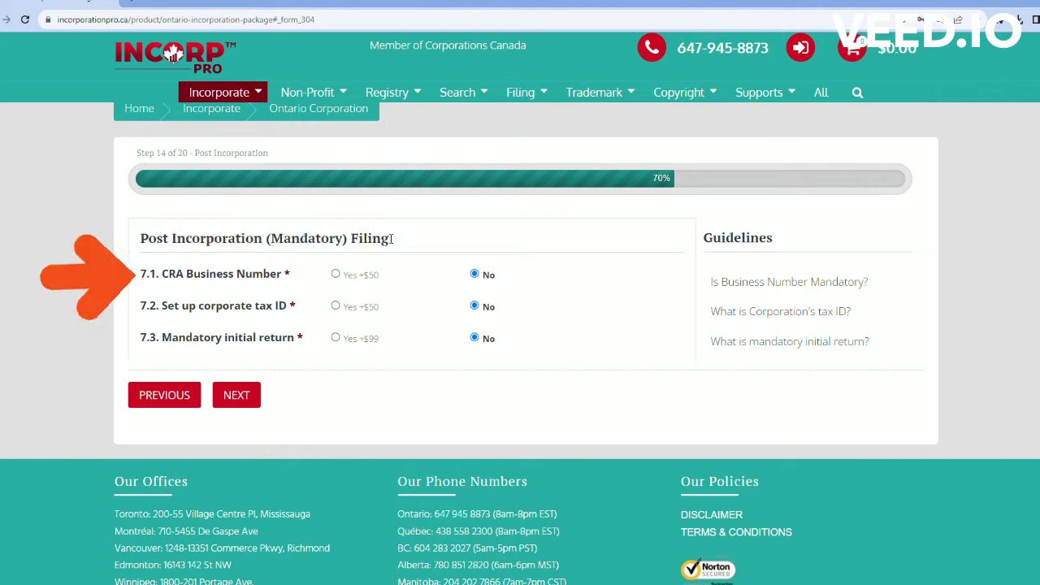
left_click(775, 284)
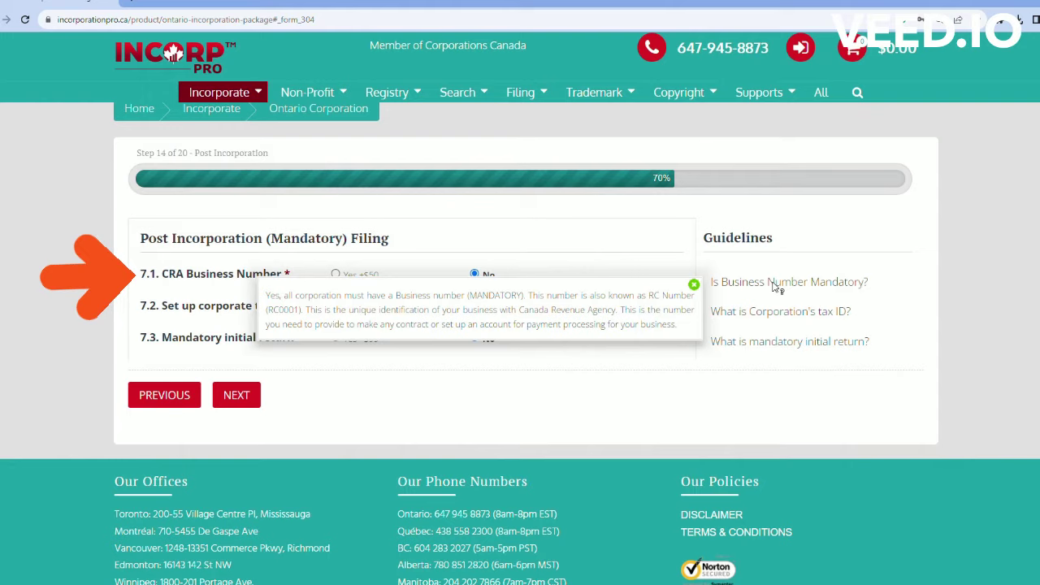
left_click(781, 226)
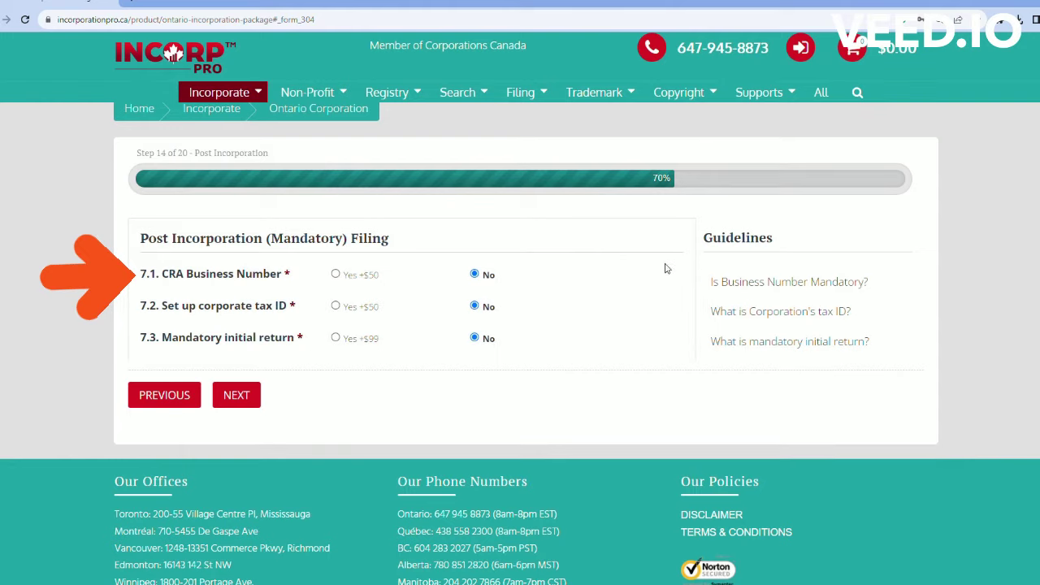
left_click(335, 275)
Step: Add the $50 corporate tax ID setup and the mandatory initial return filing, then continue
left_click(752, 317)
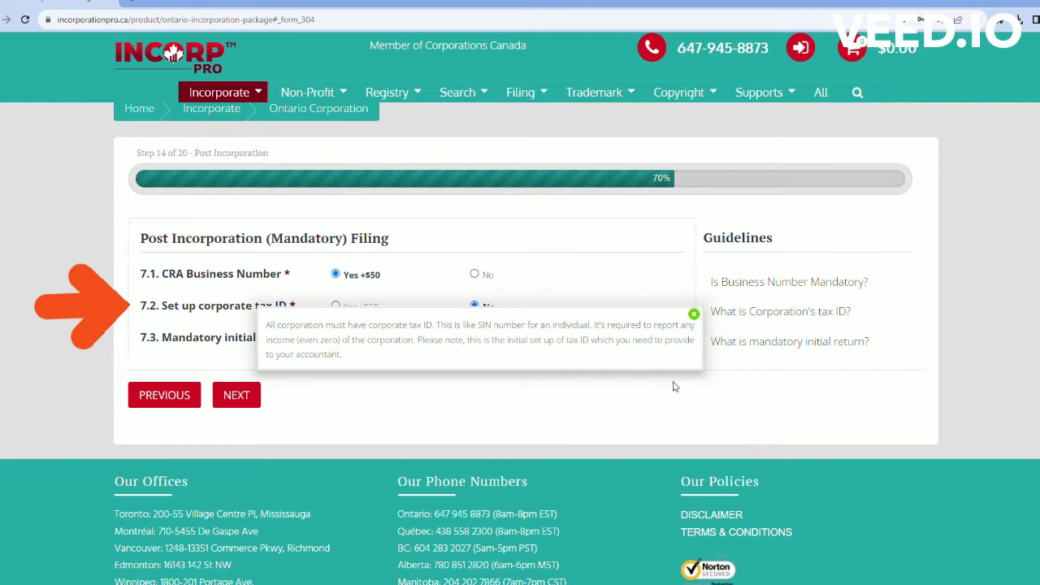
left_click(639, 382)
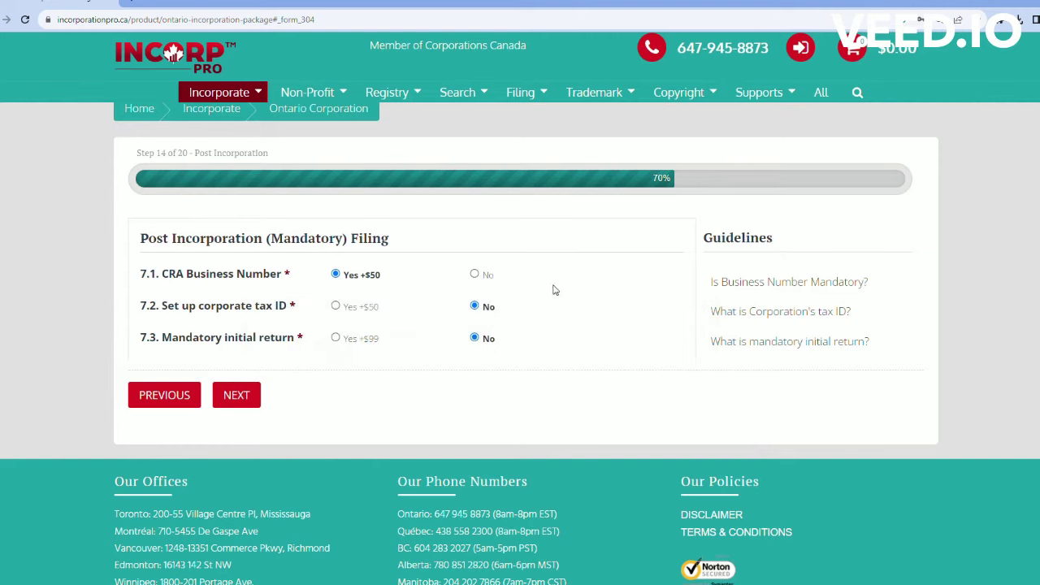
left_click(743, 343)
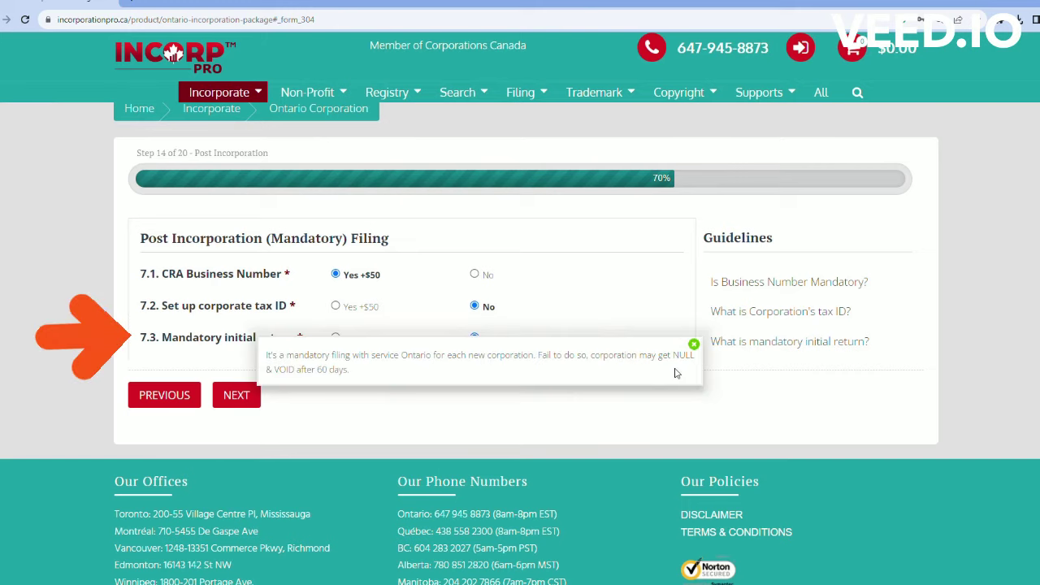
left_click(638, 413)
left_click(336, 306)
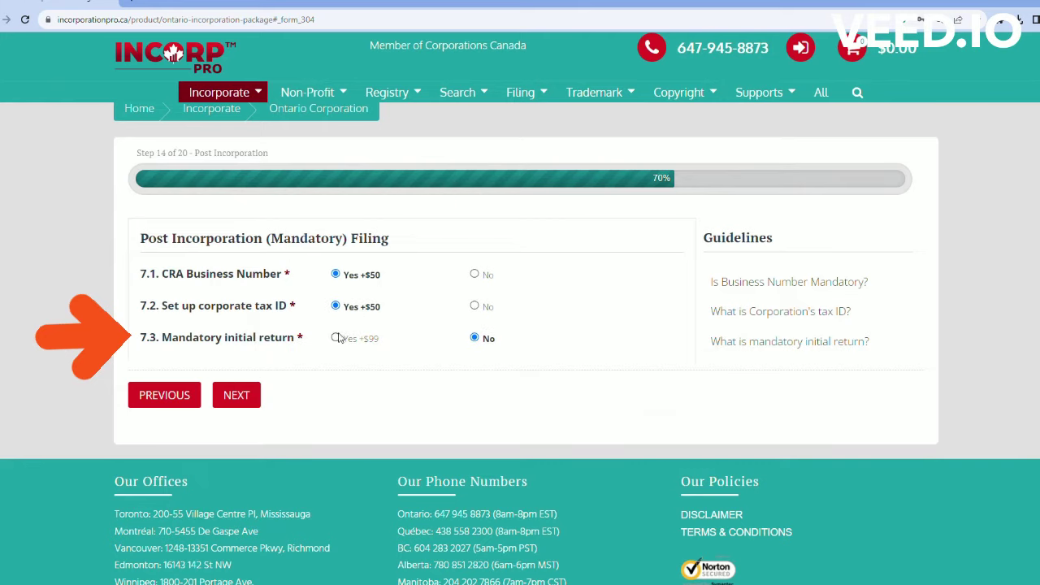
left_click(335, 338)
left_click(253, 396)
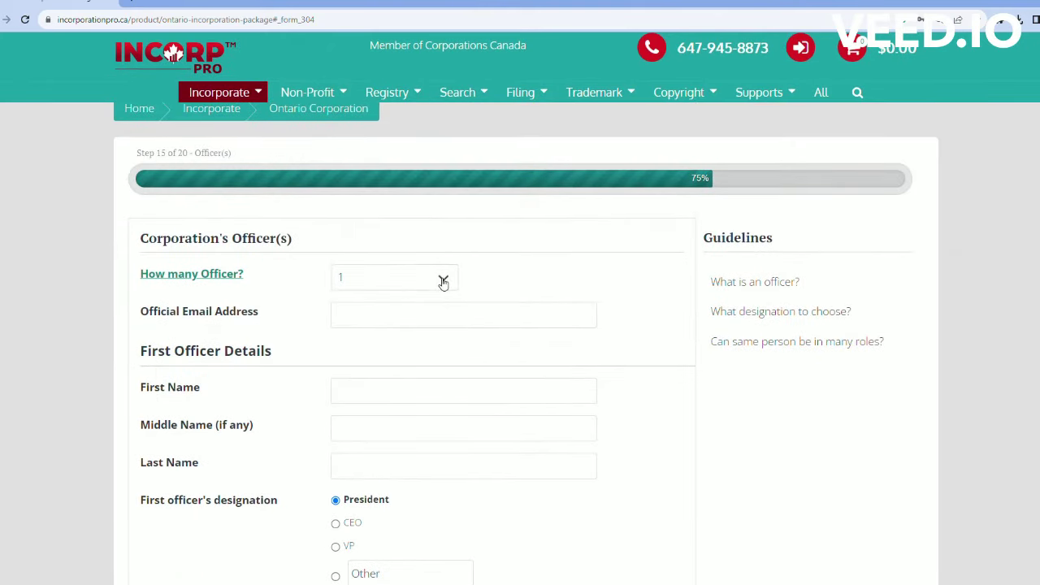
Step: Try CEO and VP, then set the first officer back to President and continue
scroll(447, 284, "down", 3)
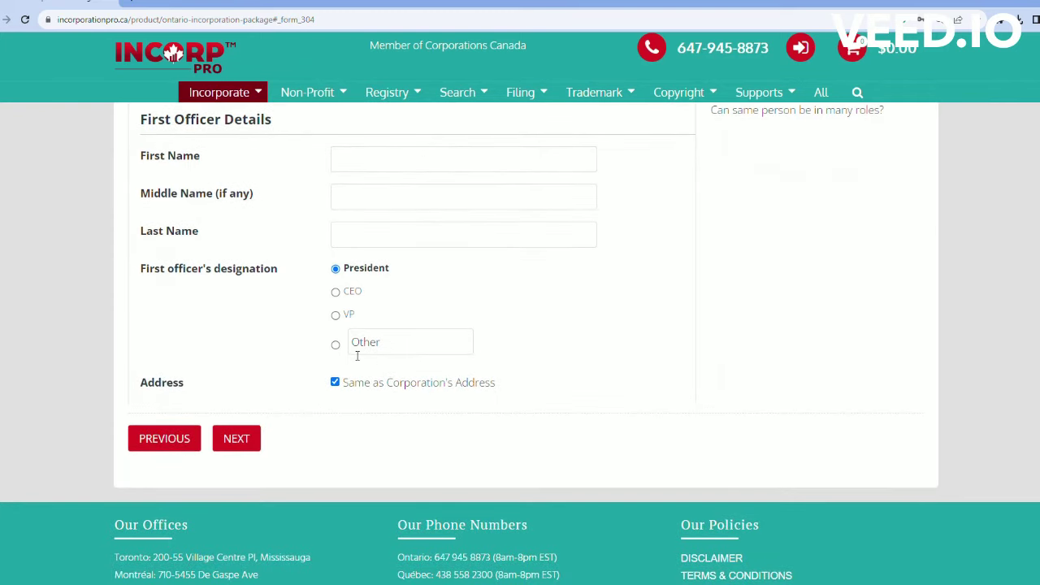
left_click(336, 292)
left_click(337, 318)
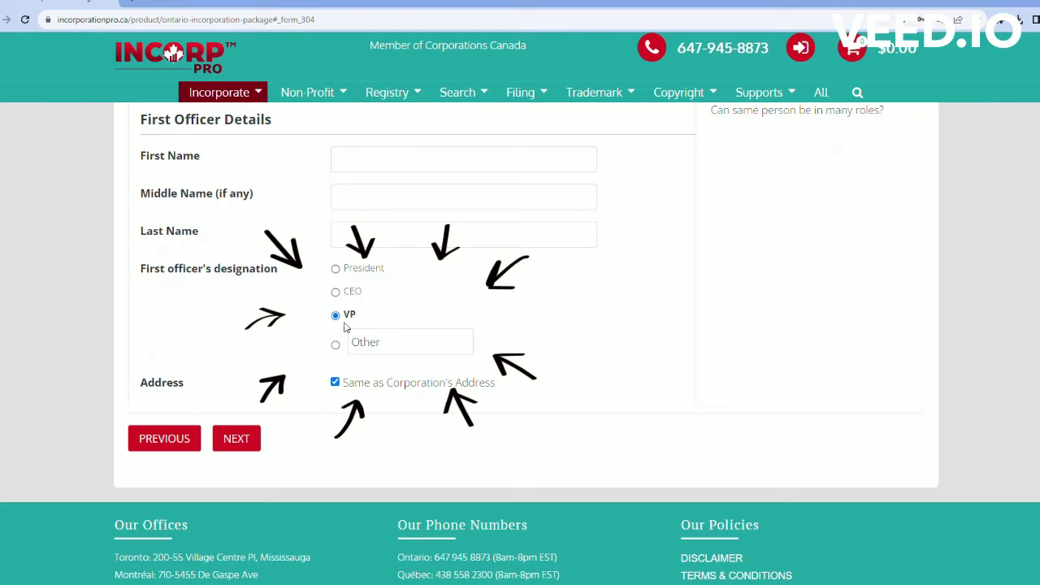
left_click(340, 271)
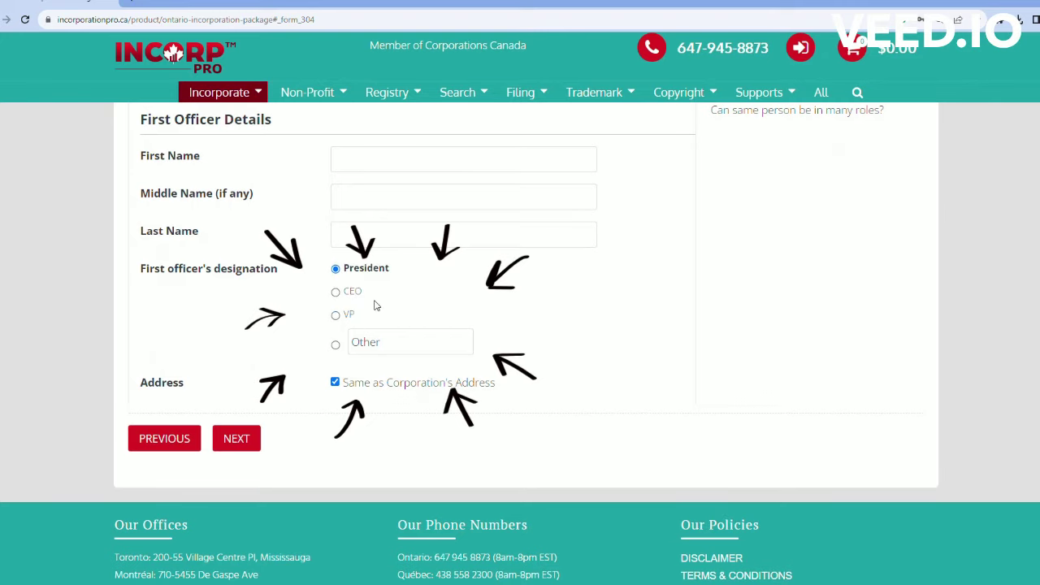
scroll(382, 305, "up", 2)
scroll(388, 304, "up", 2)
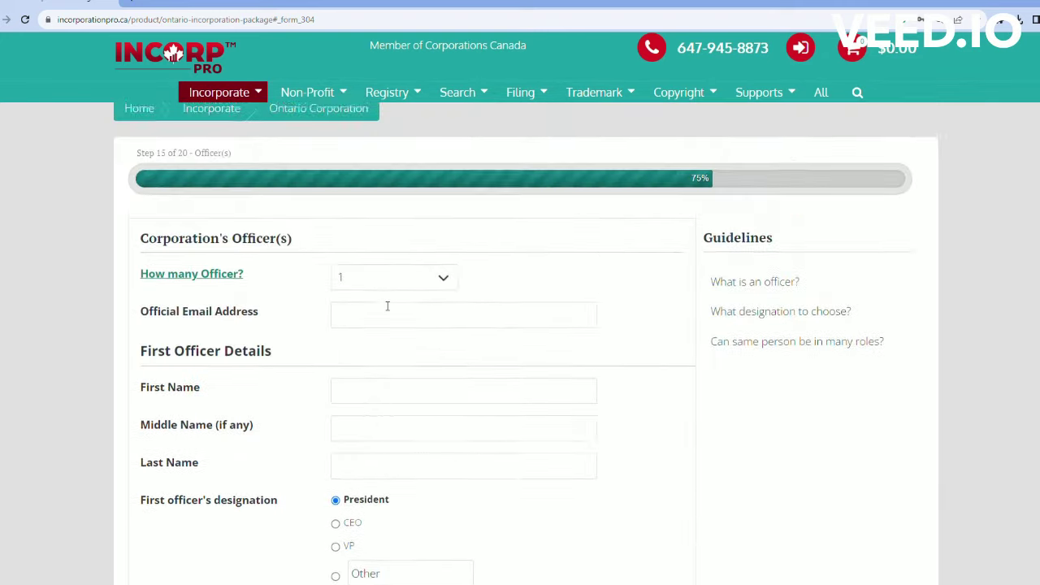
scroll(388, 304, "down", 2)
left_click(236, 554)
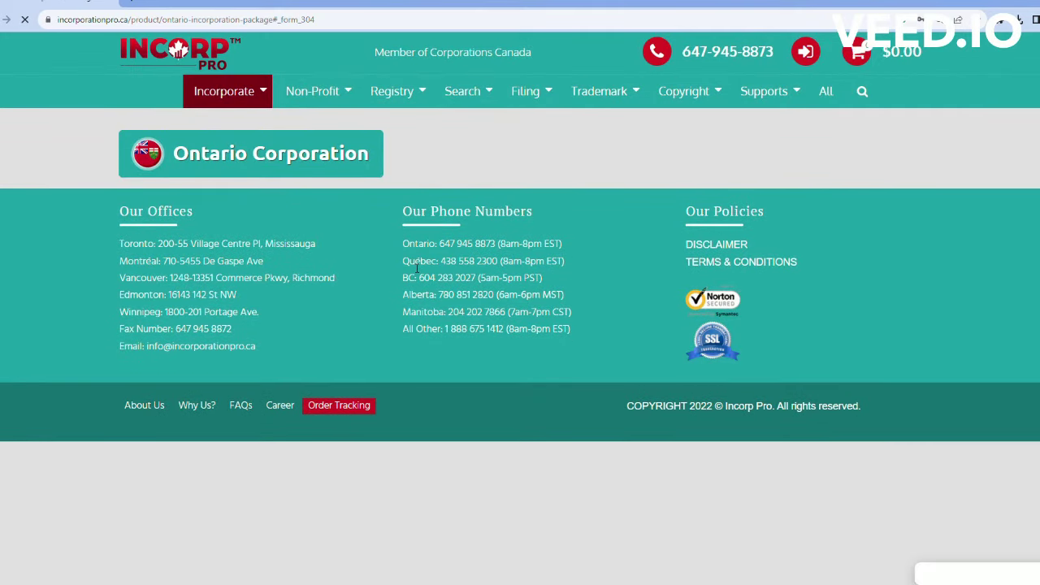
Step: Read the payroll, import, export and WSIB account guideline explanations
scroll(416, 270, "up", 2)
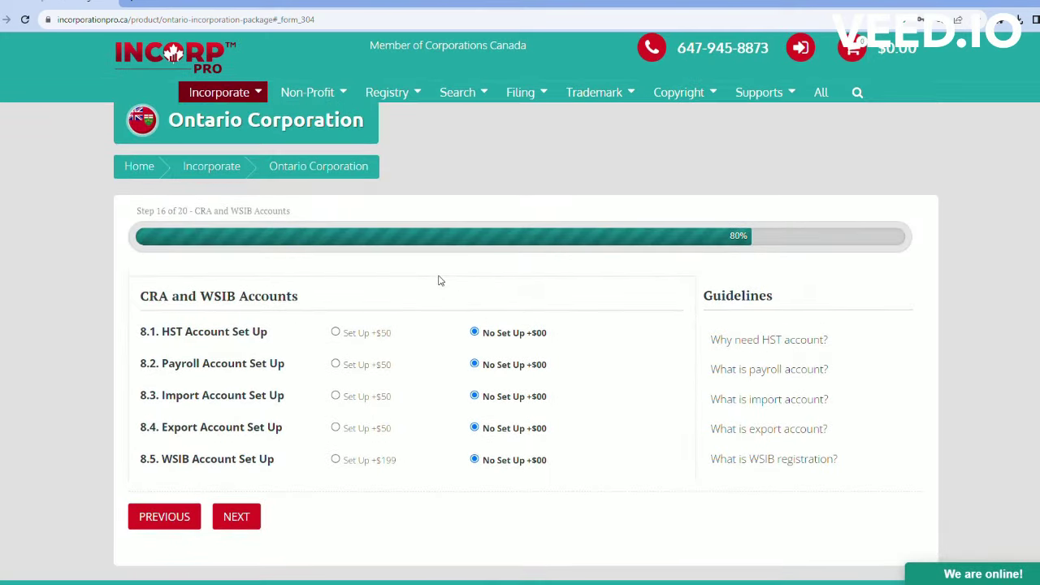
left_click_drag(140, 297, 360, 307)
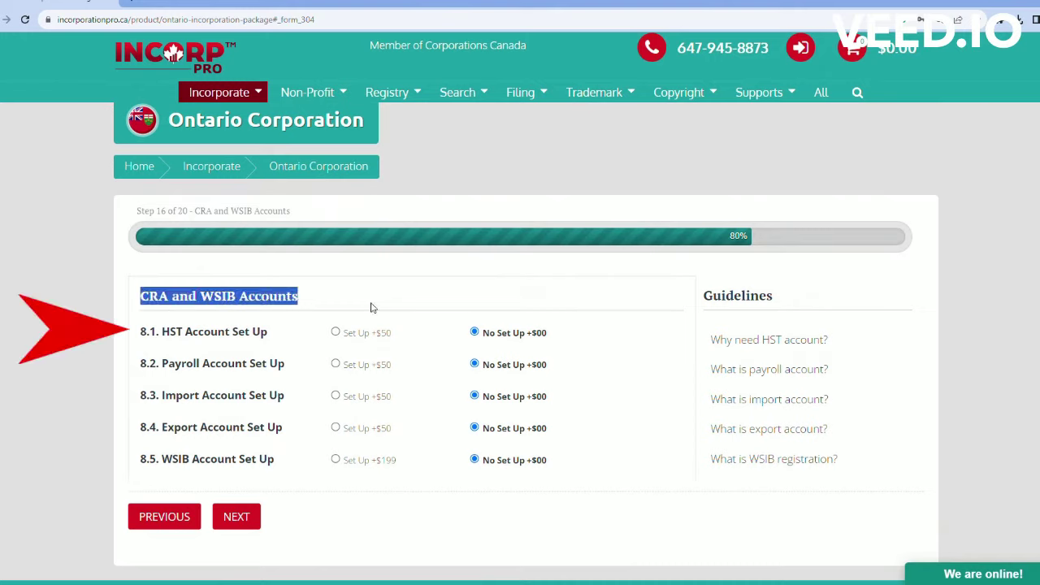
left_click(361, 298)
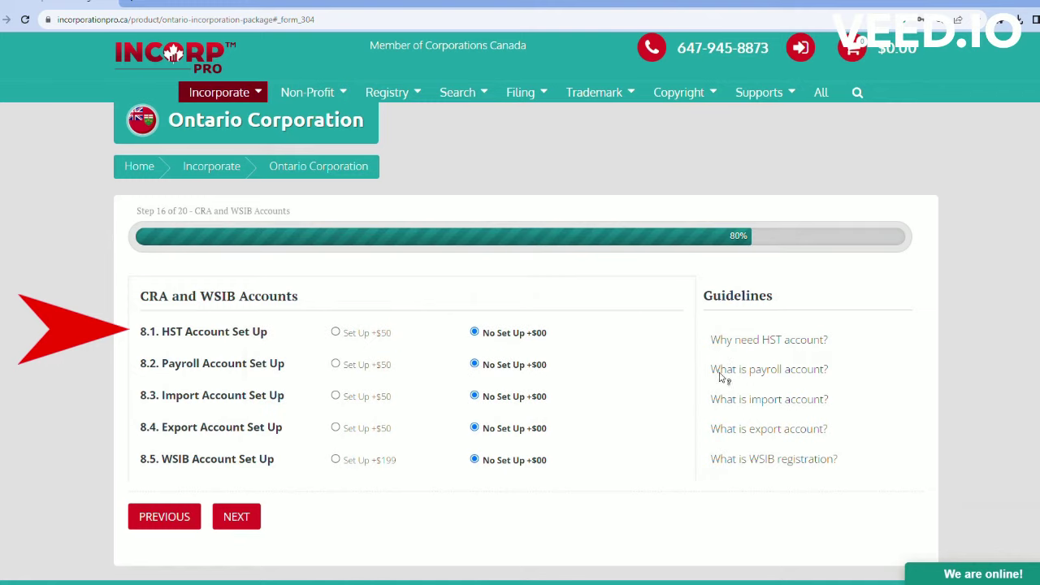
mouse_move(720, 377)
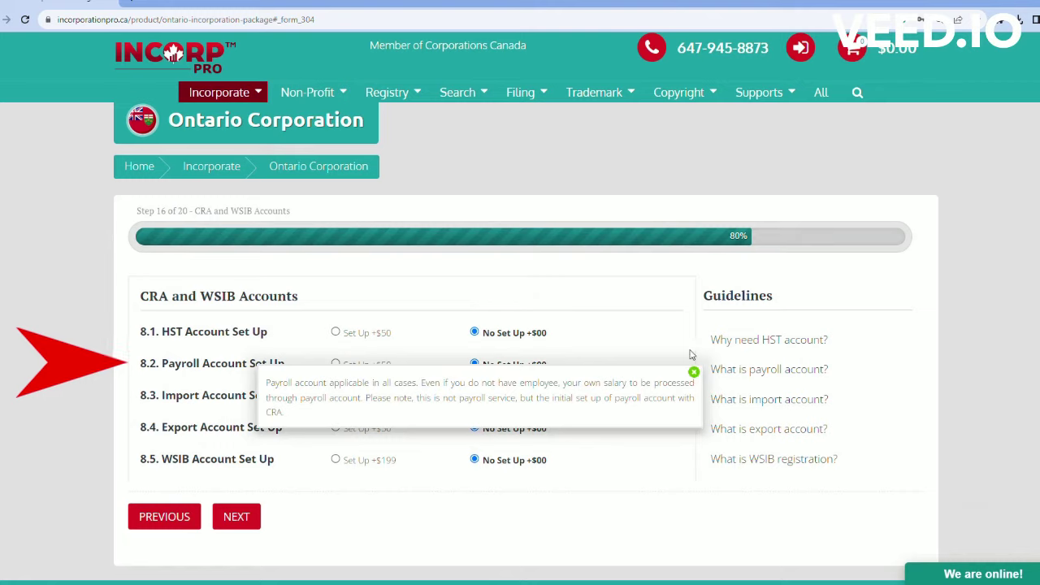
left_click(691, 355)
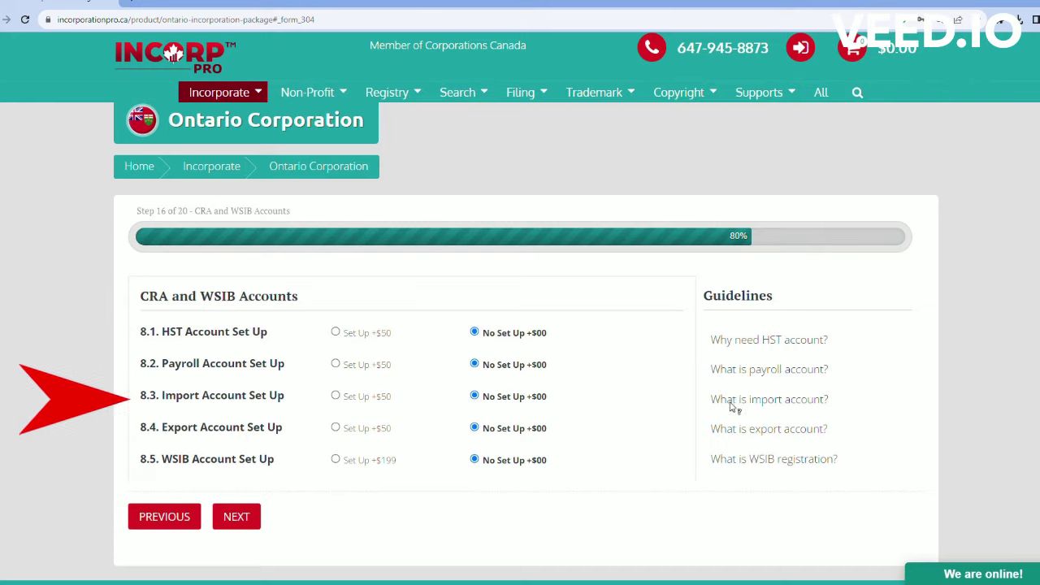
left_click(732, 405)
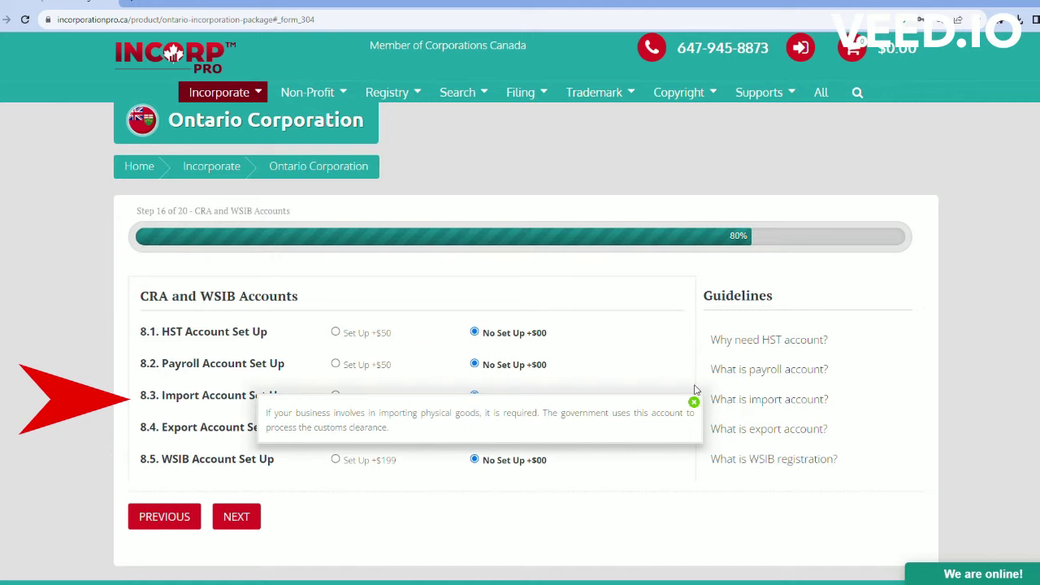
left_click(693, 399)
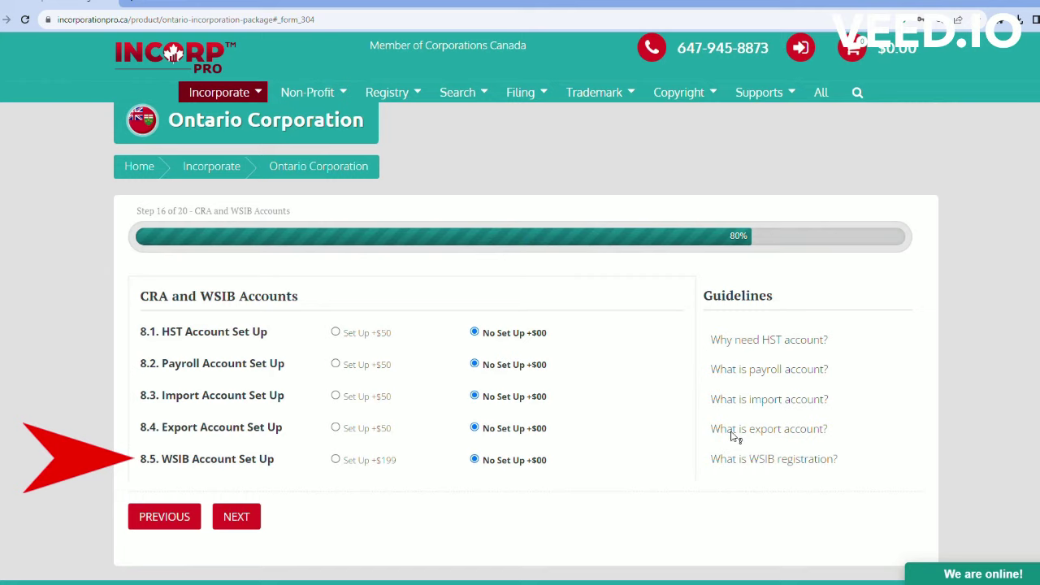
left_click(732, 434)
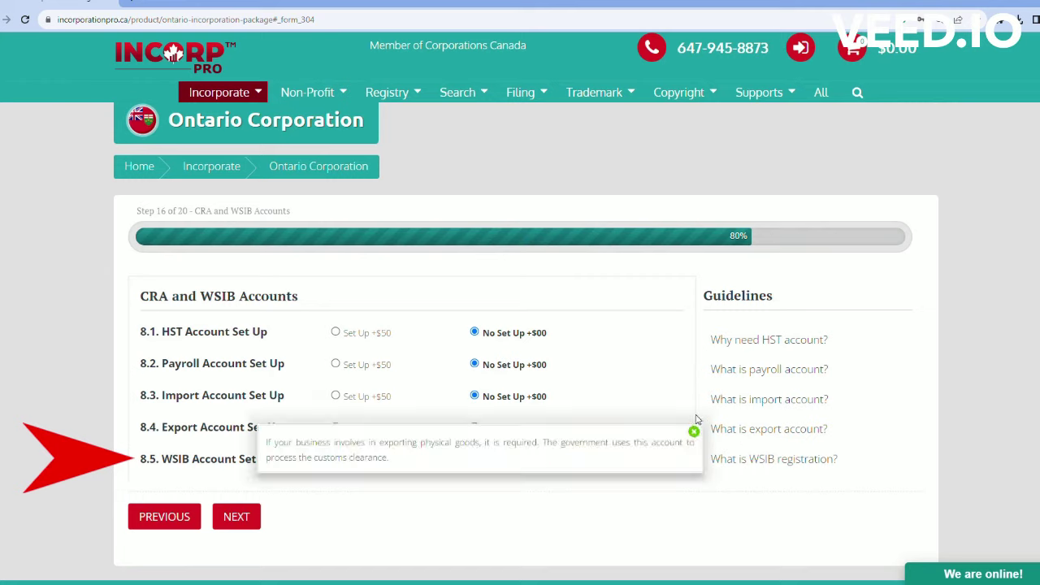
left_click(693, 431)
left_click(763, 460)
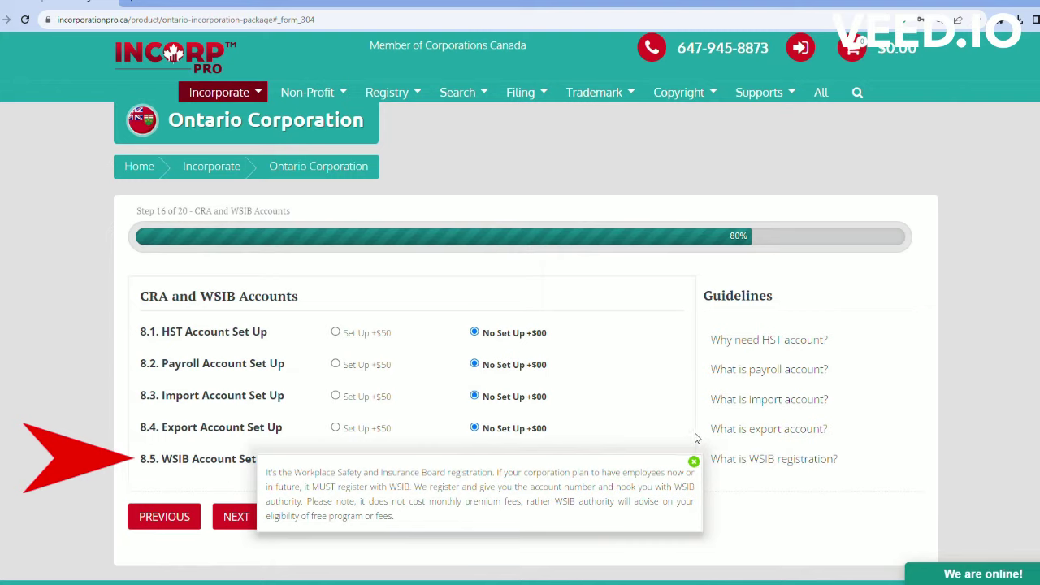
left_click(694, 461)
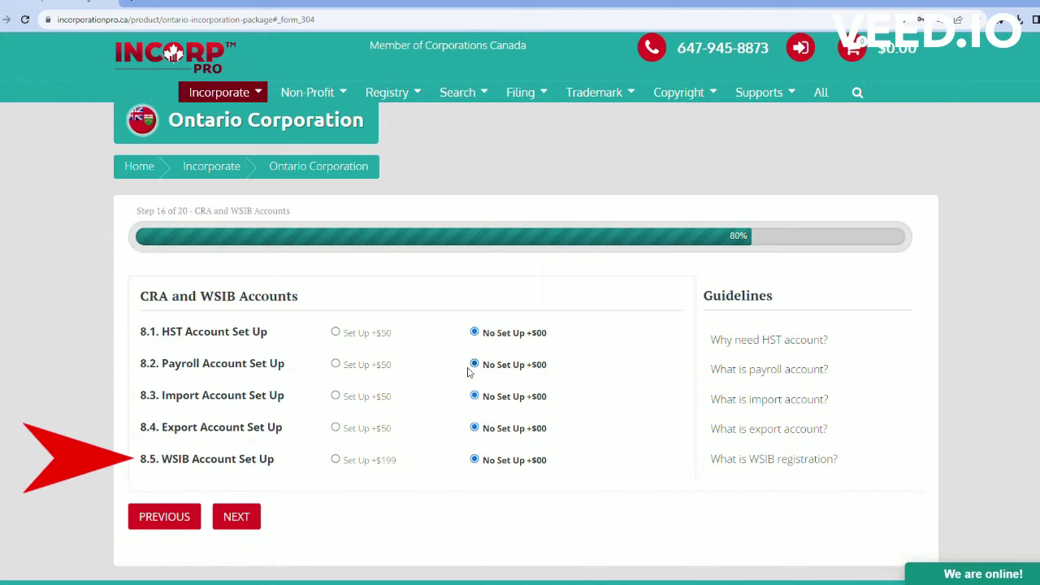
Step: Select the $50 HST, payroll, import and export account setups and the WSIB option, then continue
left_click(336, 333)
left_click(336, 364)
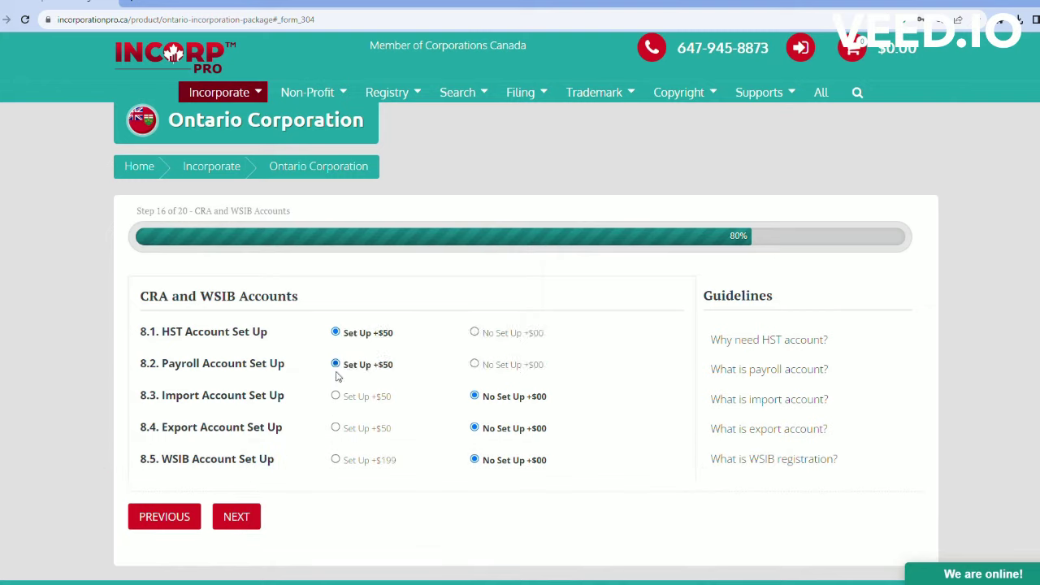
left_click(335, 397)
left_click(336, 428)
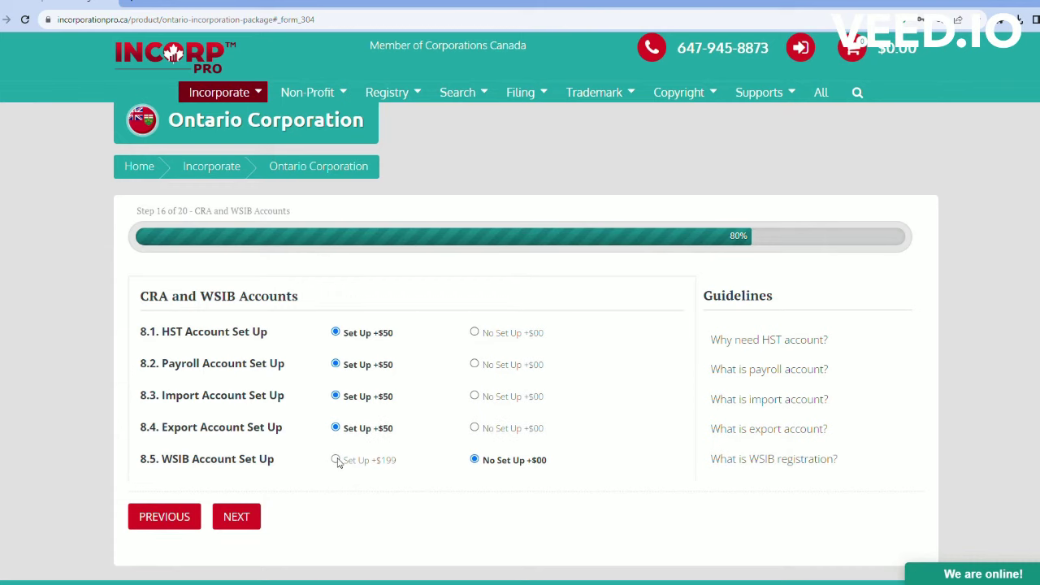
left_click(336, 460)
left_click(248, 519)
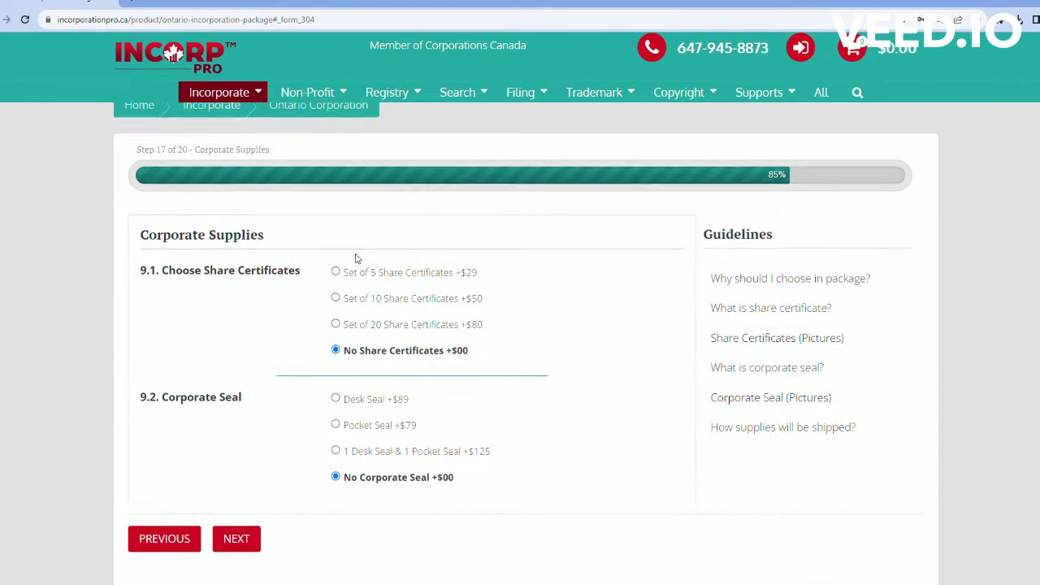
Step: Add the Set of 5 Share Certificates (+$29) after reading the share certificate explanation
left_click_drag(266, 238, 133, 239)
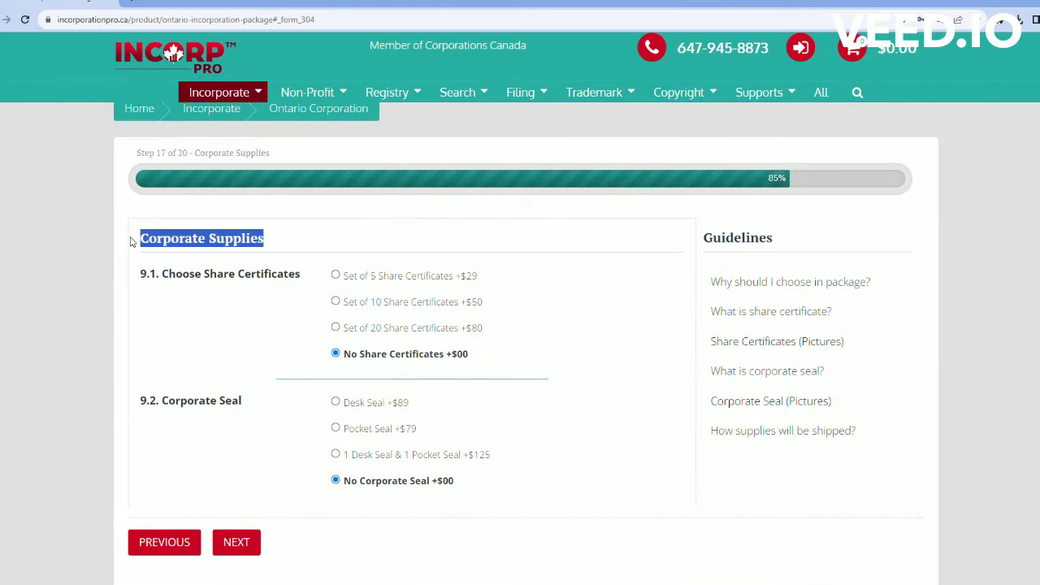
left_click(475, 241)
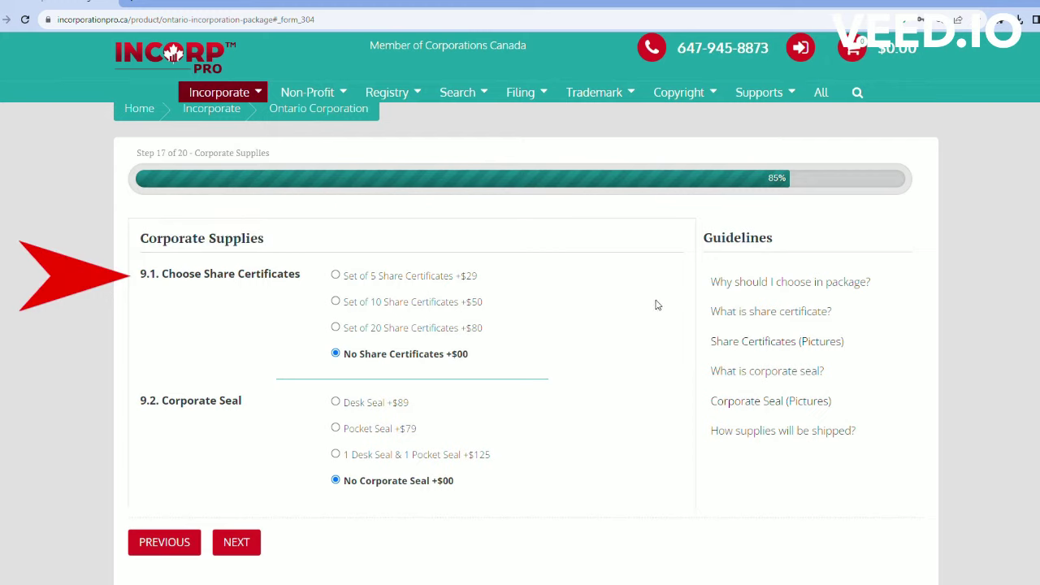
left_click(764, 314)
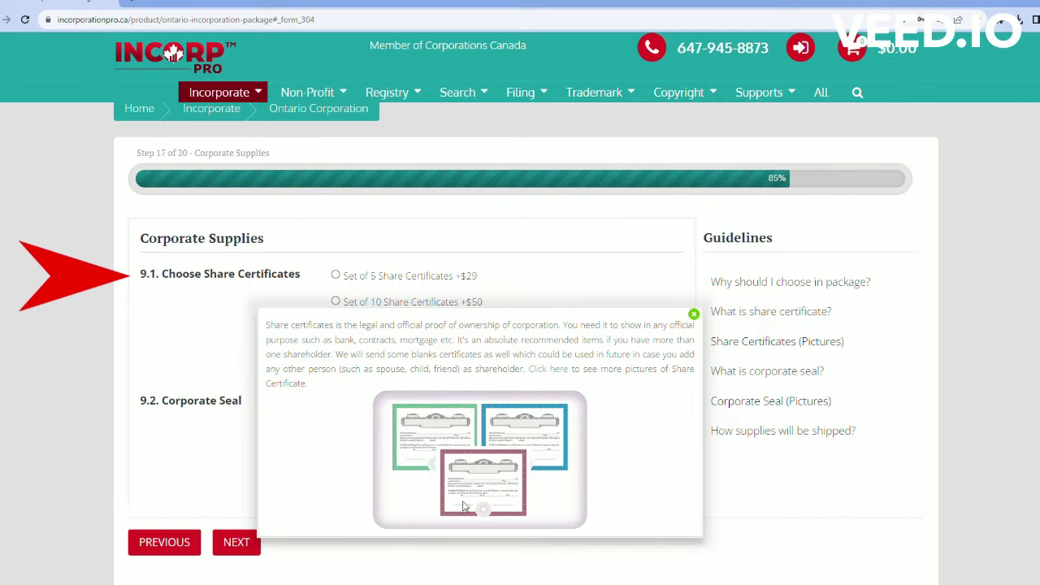
left_click(665, 278)
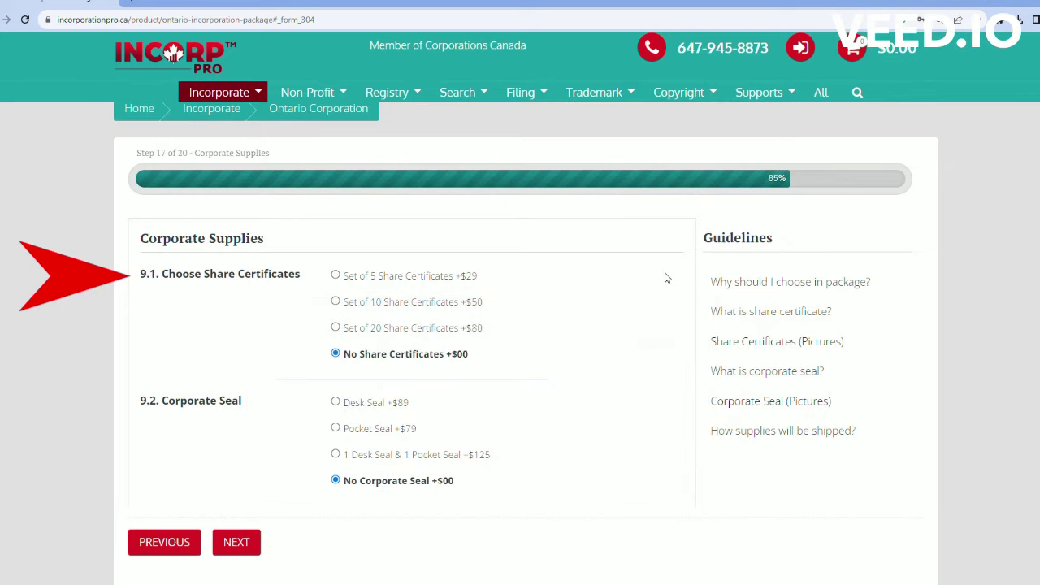
left_click(336, 277)
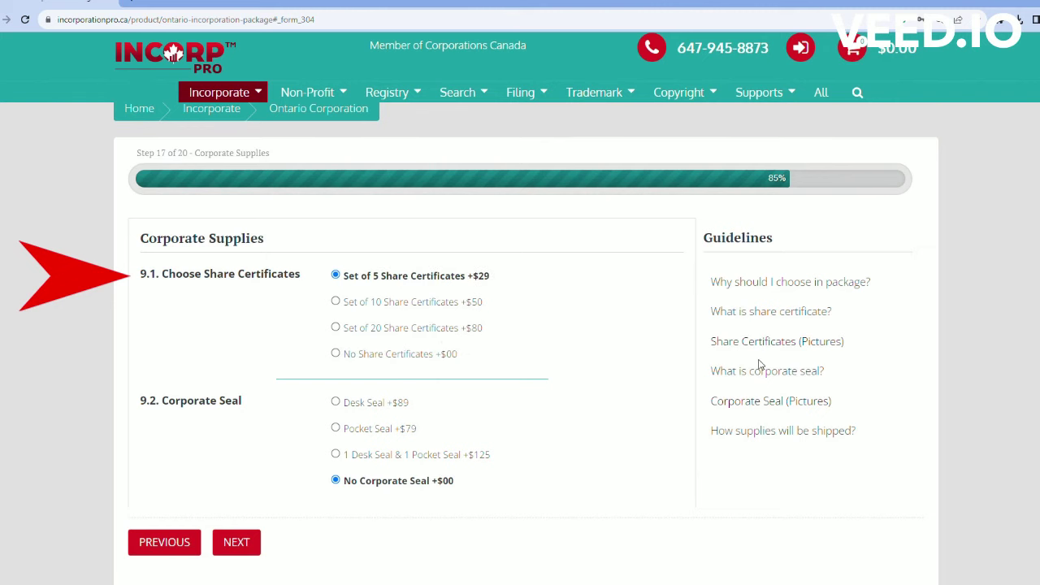
Step: Add the Desk Seal for $89 after reading about corporate seals, then continue
left_click(723, 372)
scroll(722, 372, "down", 1)
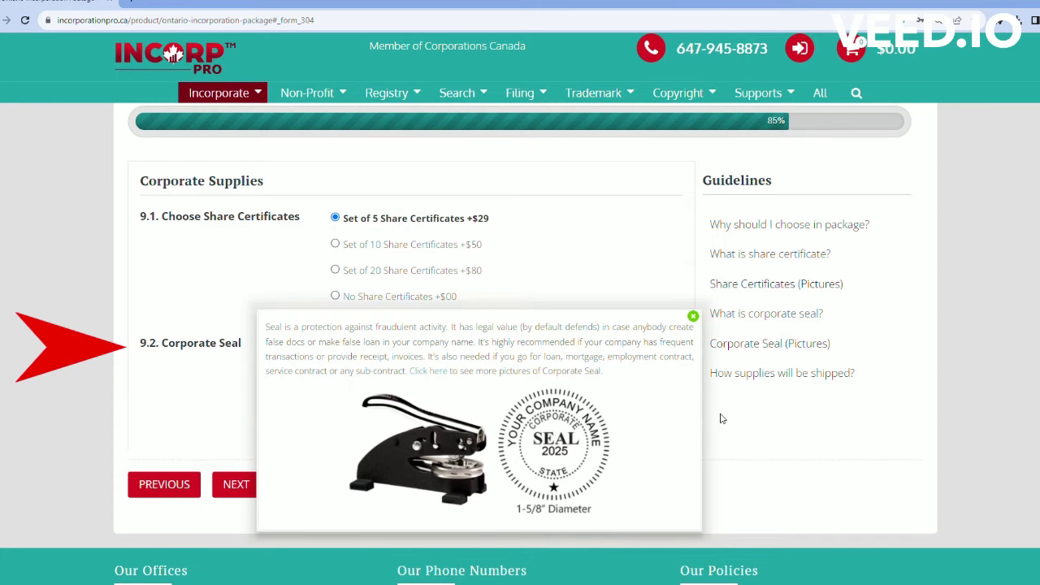
left_click(744, 351)
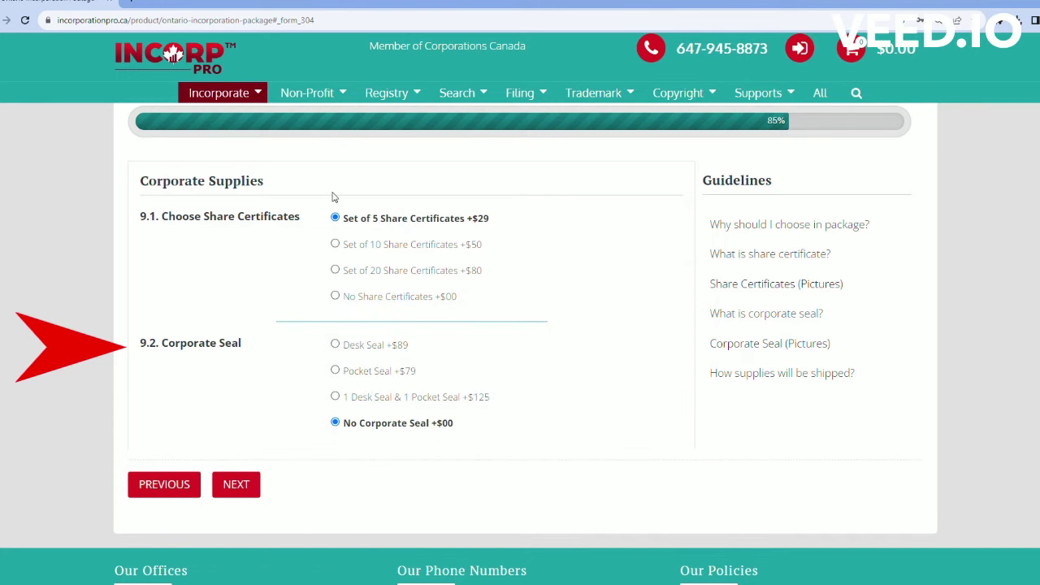
left_click(342, 347)
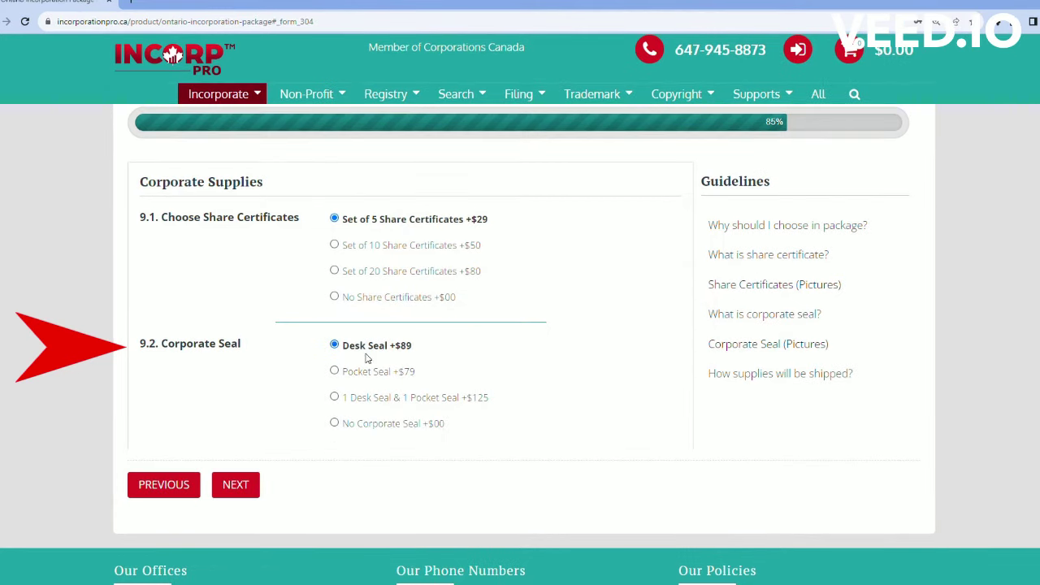
left_click(235, 485)
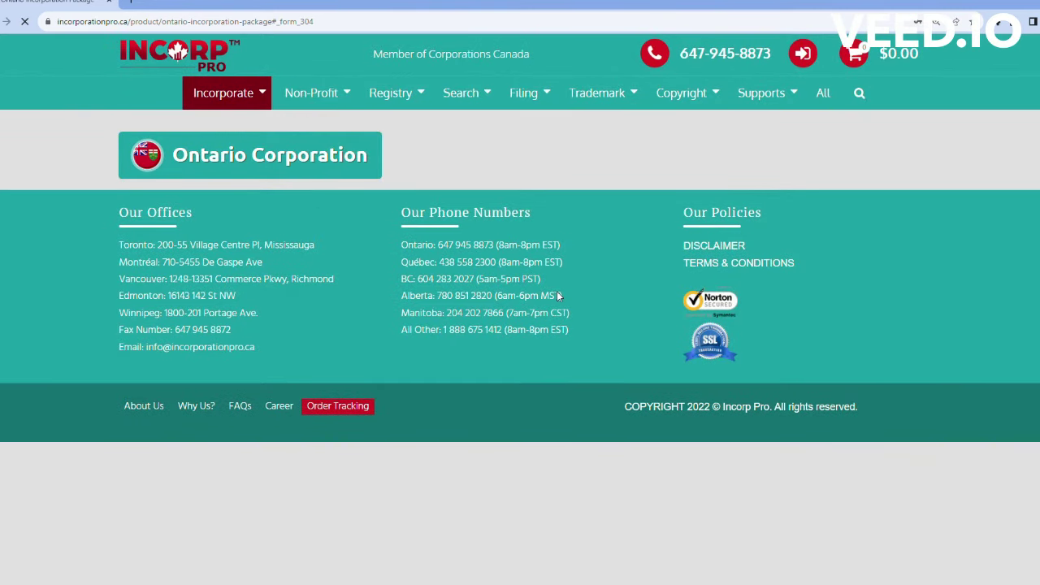
Step: Add the annual return filing ($299) and basic one-year post-incorporation support ($99)
scroll(520, 353, "up", 2)
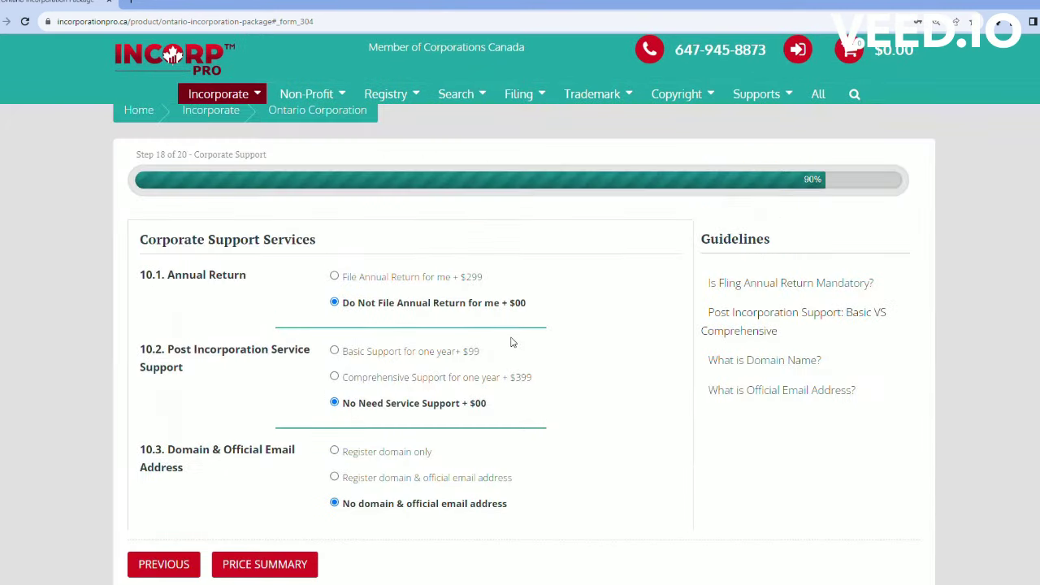
left_click_drag(317, 241, 135, 244)
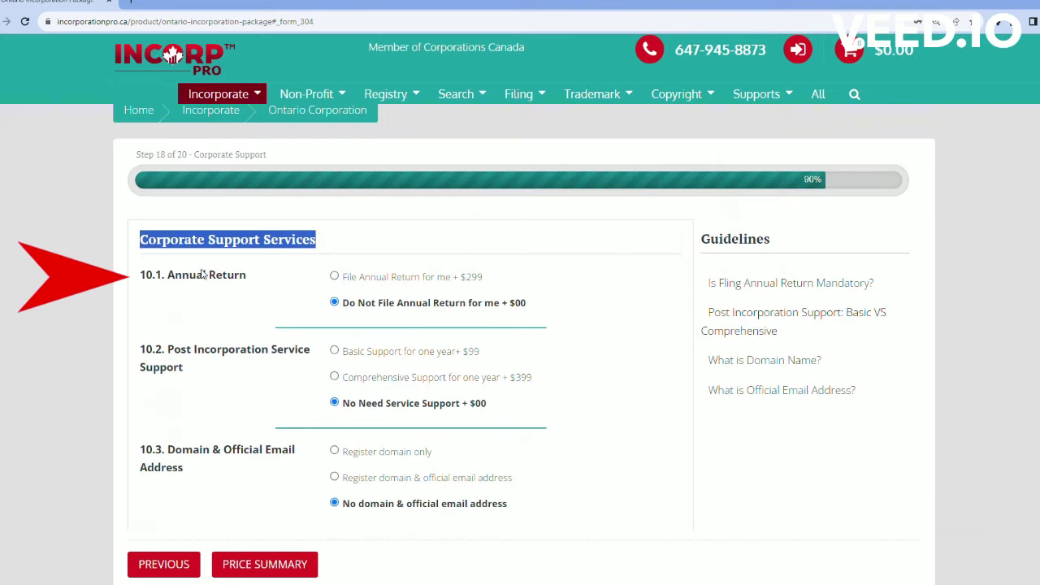
left_click(226, 299)
left_click_drag(247, 275, 163, 277)
left_click(189, 309)
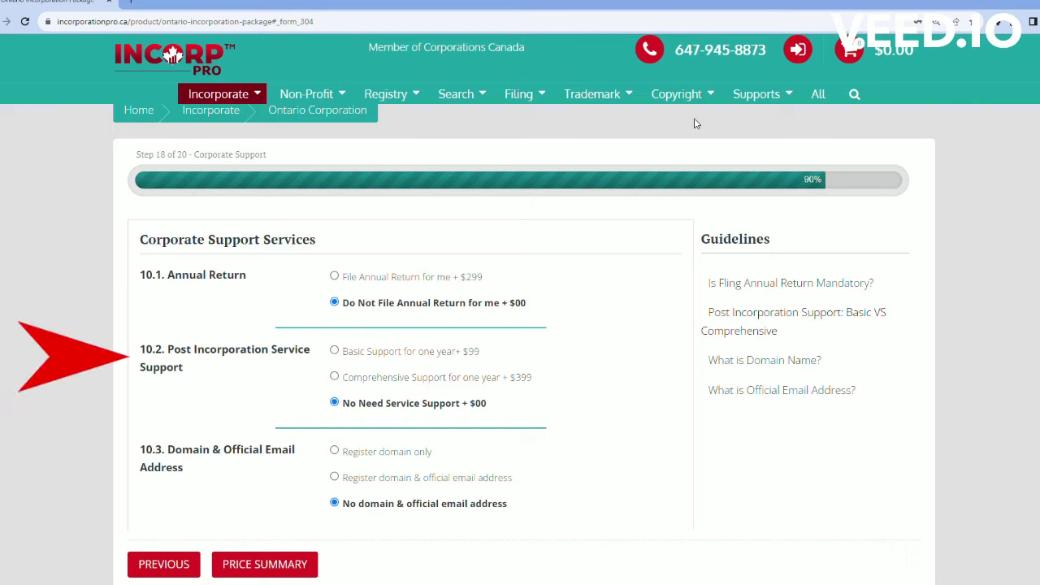
left_click(335, 276)
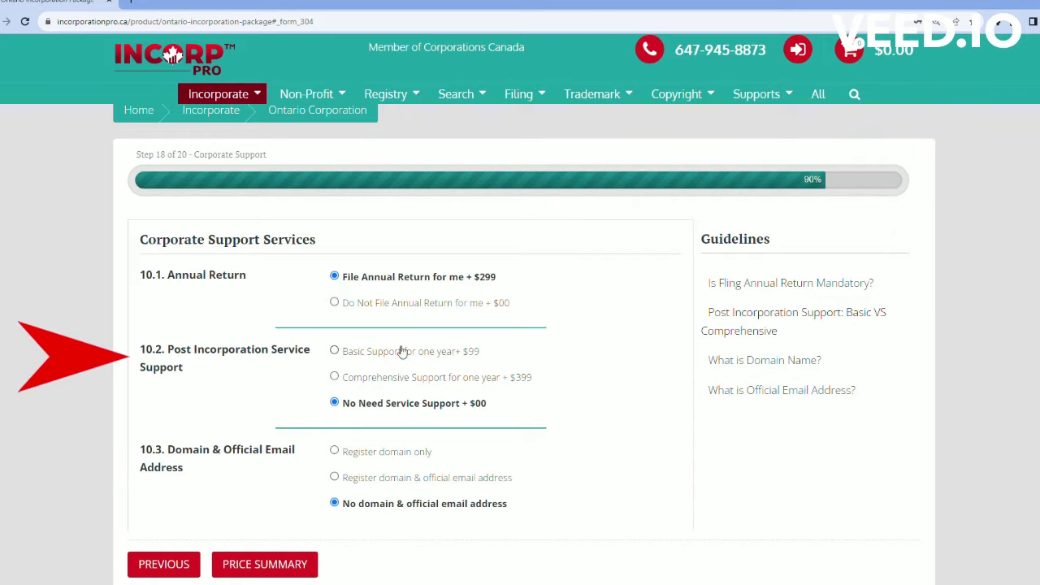
scroll(401, 351, "down", 2)
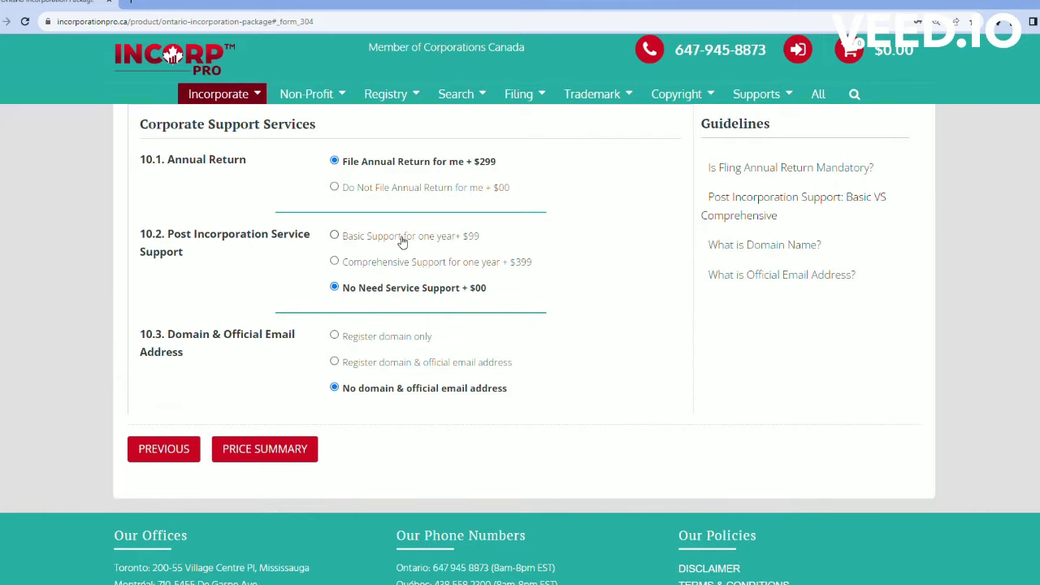
left_click(334, 235)
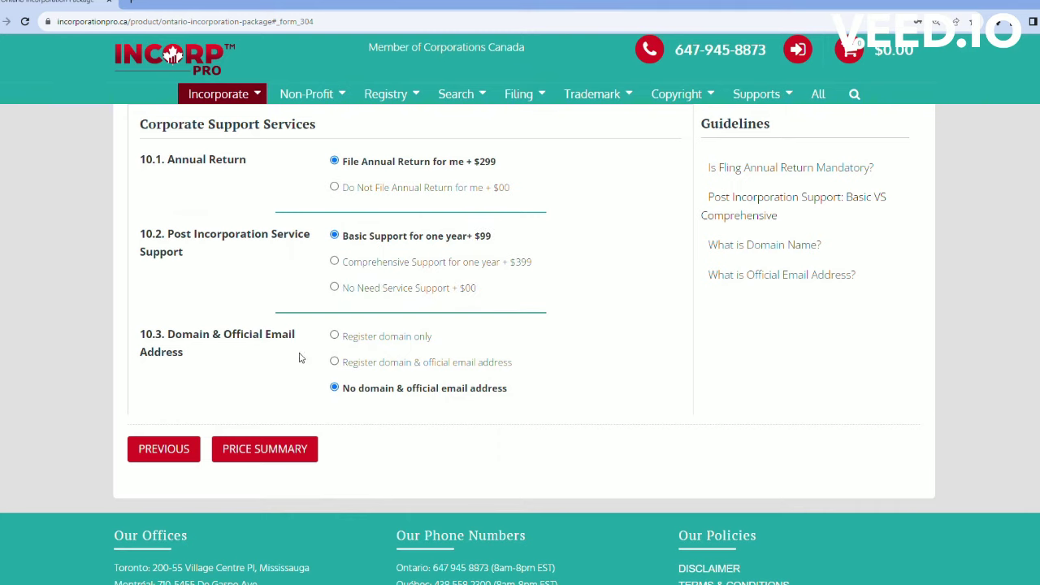
Step: Register a domain plus official email address ($198) and go to the Price Summary
left_click(764, 246)
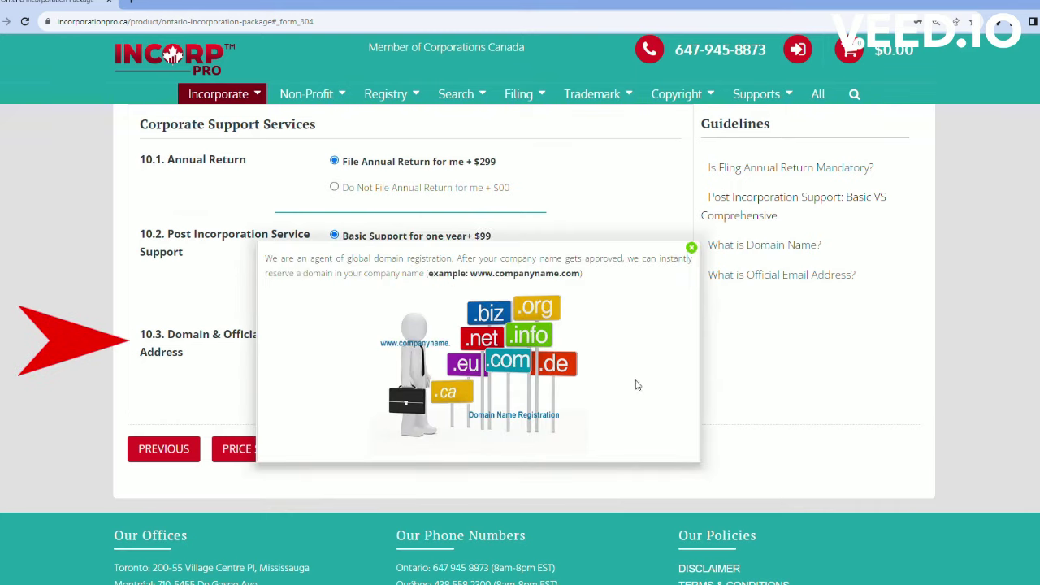
left_click(759, 354)
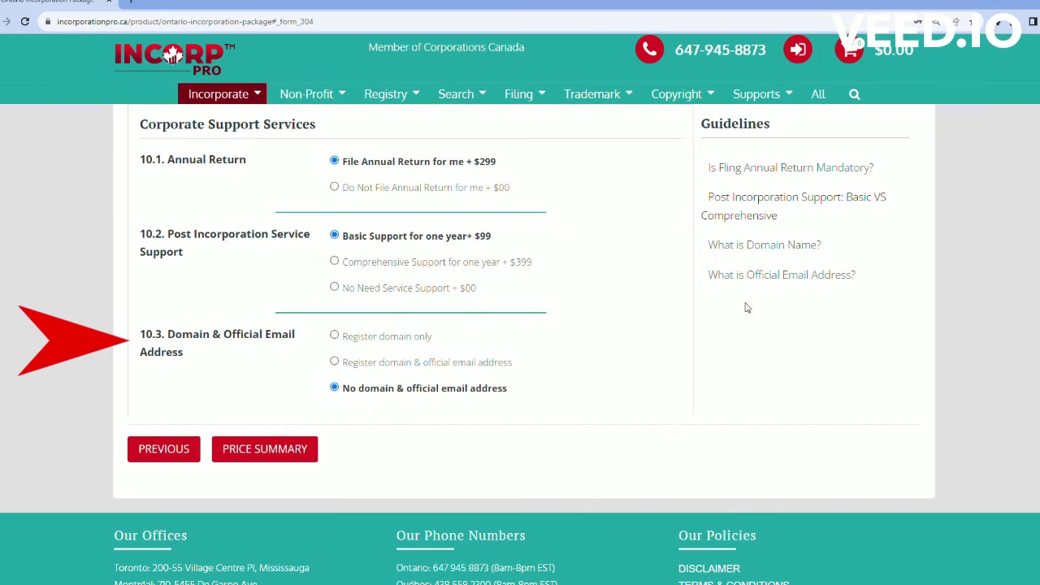
left_click(747, 277)
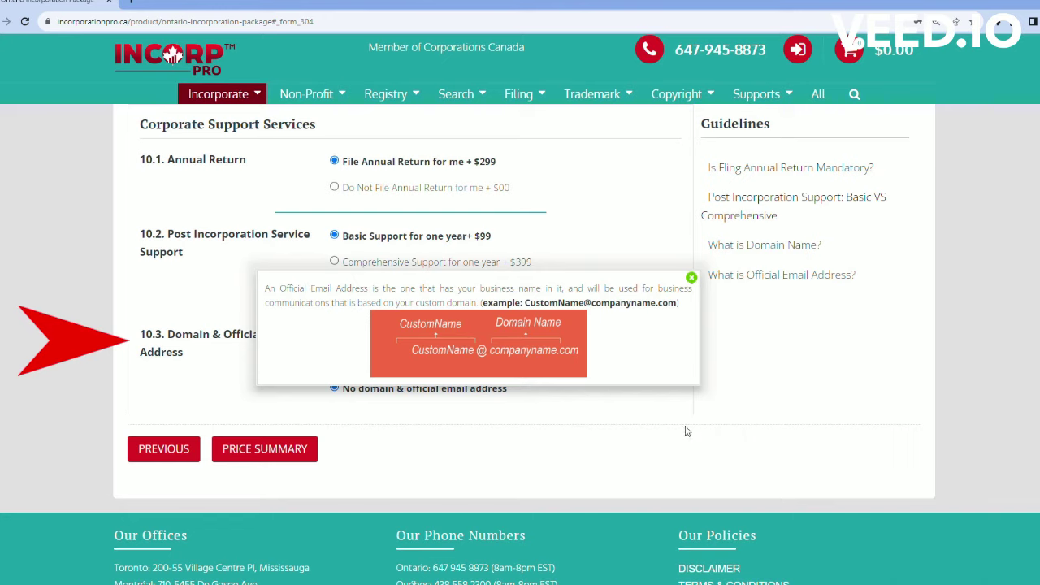
left_click(768, 367)
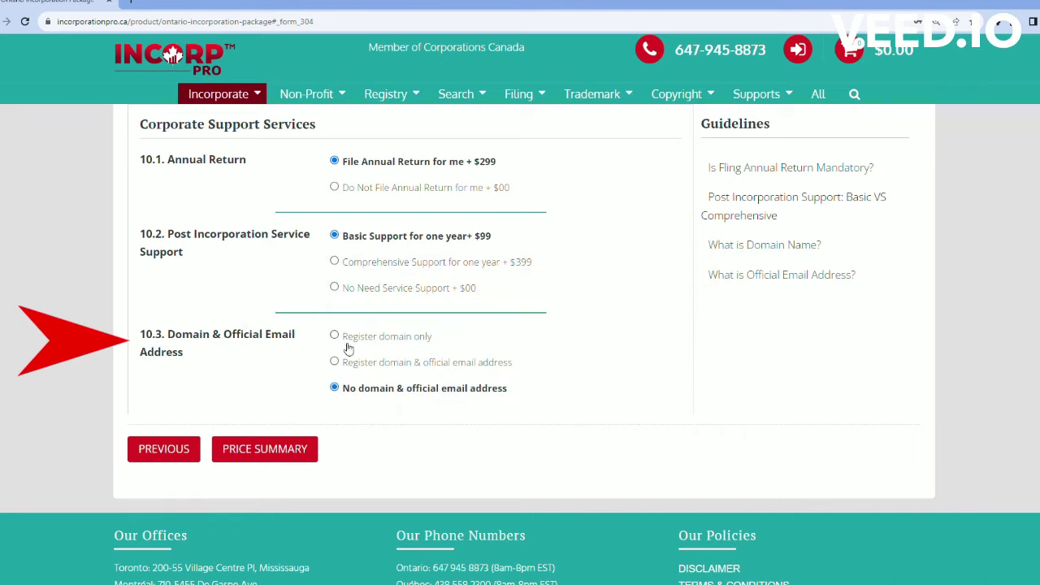
left_click(336, 338)
left_click(335, 364)
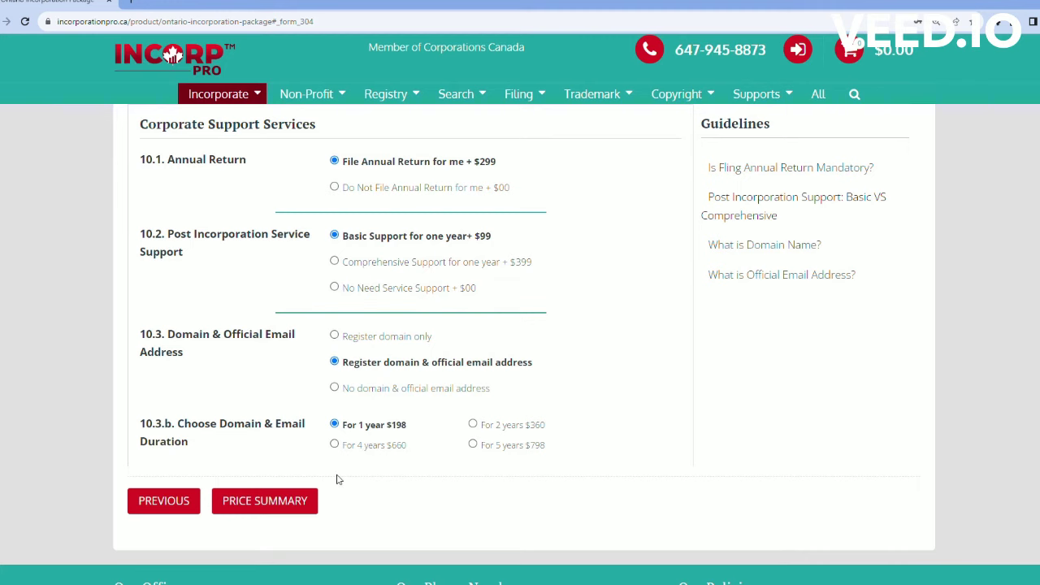
left_click(300, 501)
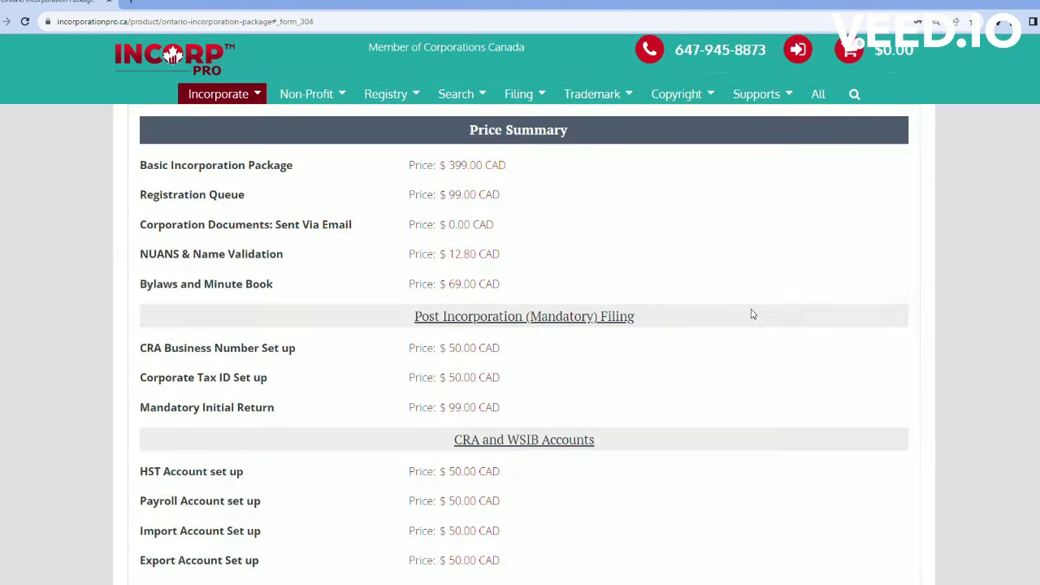
Step: Check the Price Summary's $2,419.80 CAD grand total and proceed to the Final Review
scroll(669, 252, "up", 3)
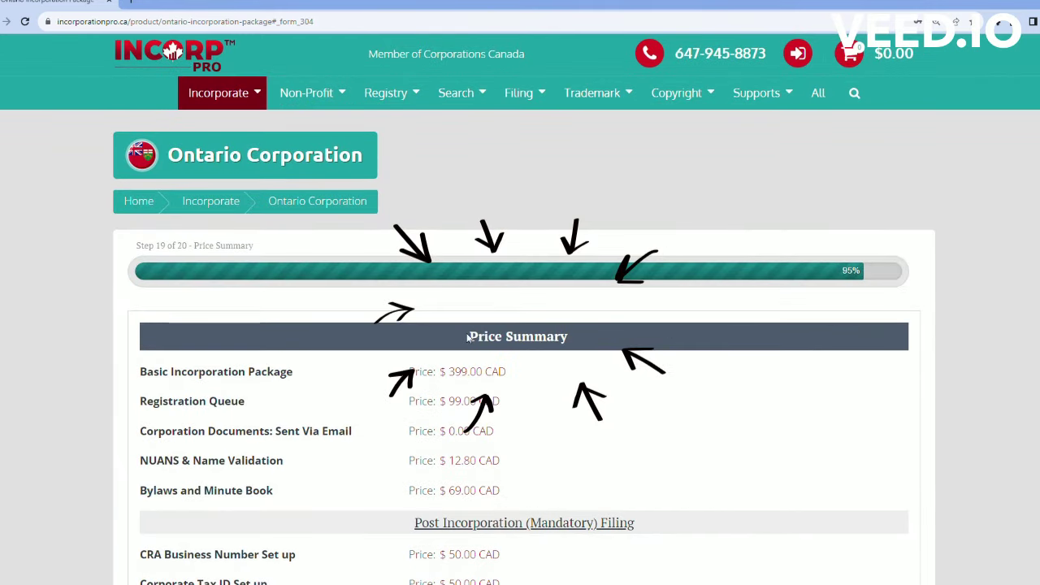
left_click_drag(470, 339, 600, 342)
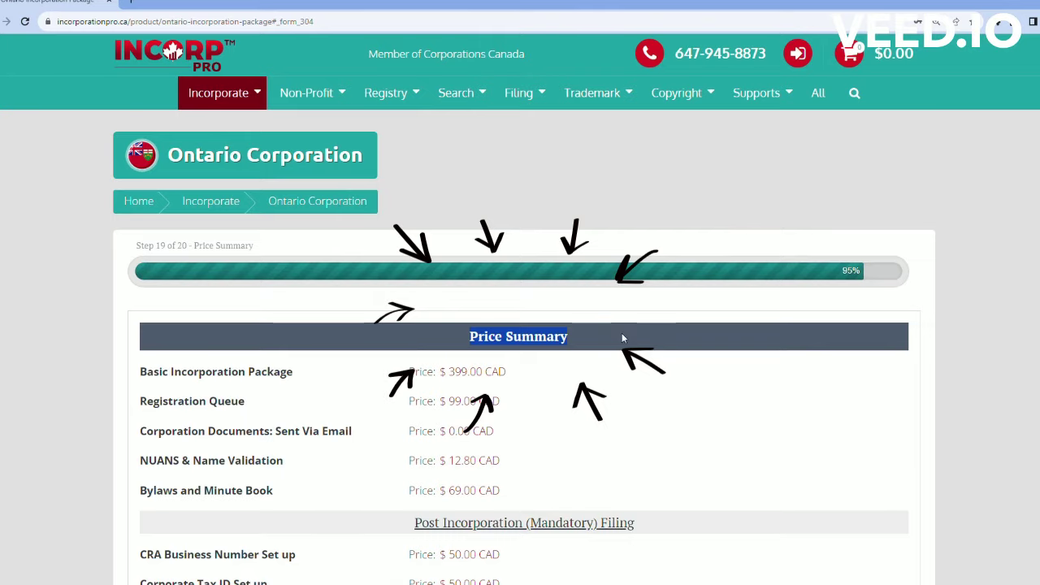
left_click(609, 331)
scroll(617, 333, "down", 10)
scroll(622, 339, "up", 3)
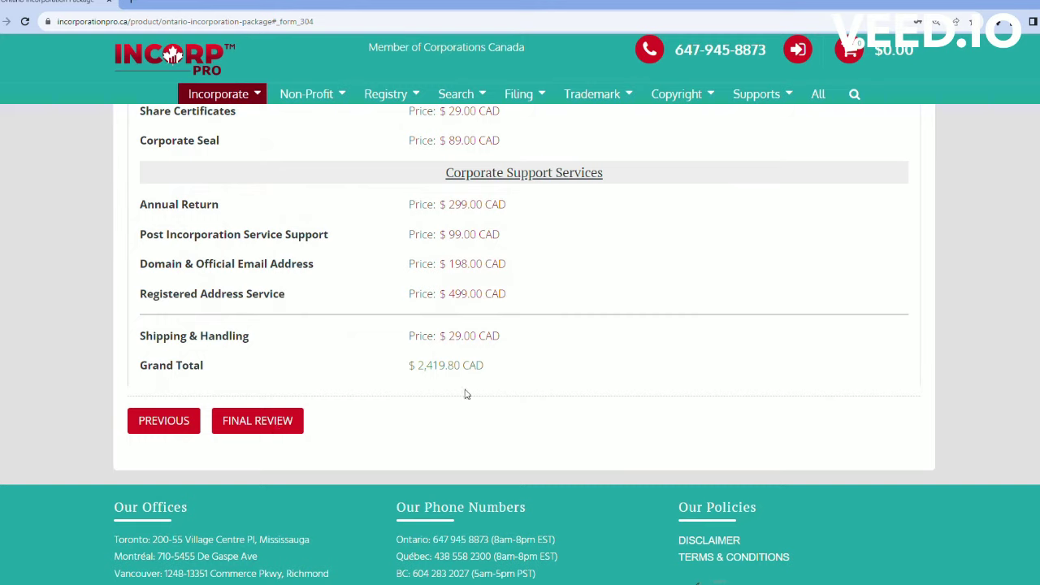
left_click_drag(484, 366, 400, 372)
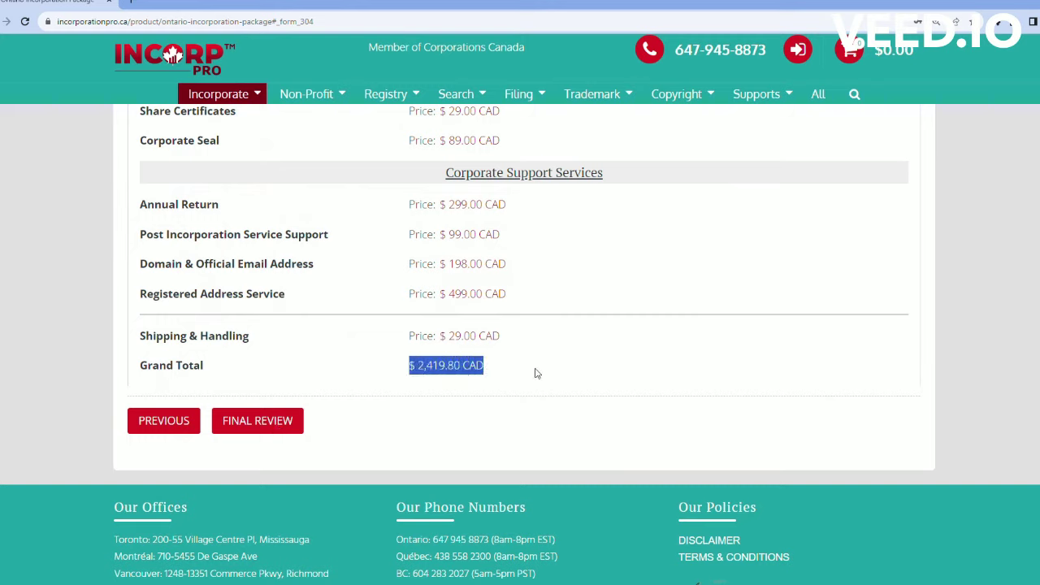
left_click(290, 421)
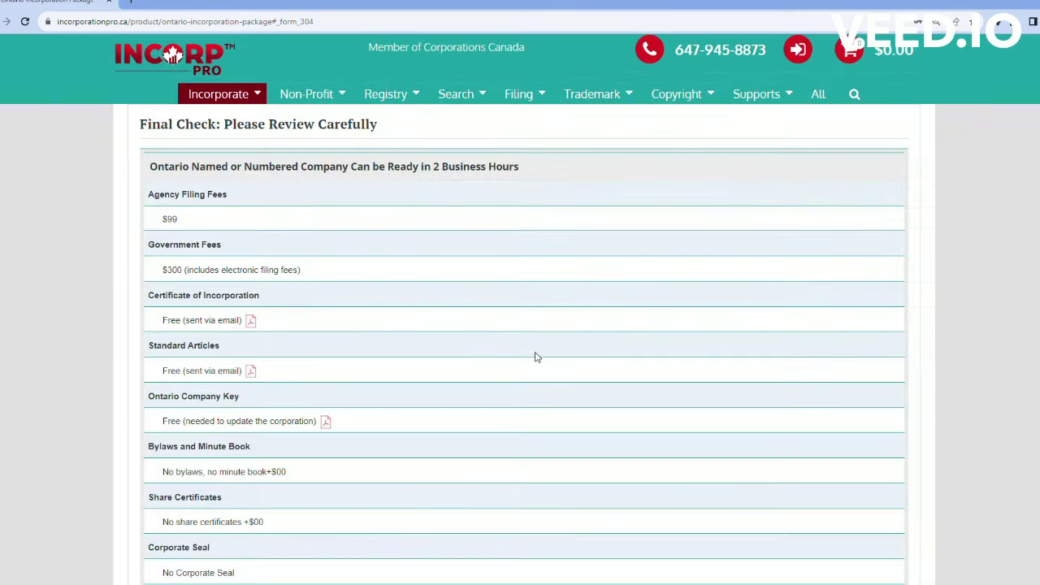
Step: Scroll through the Final Check page down to the total and proceed to pay
scroll(535, 356, "up", 2)
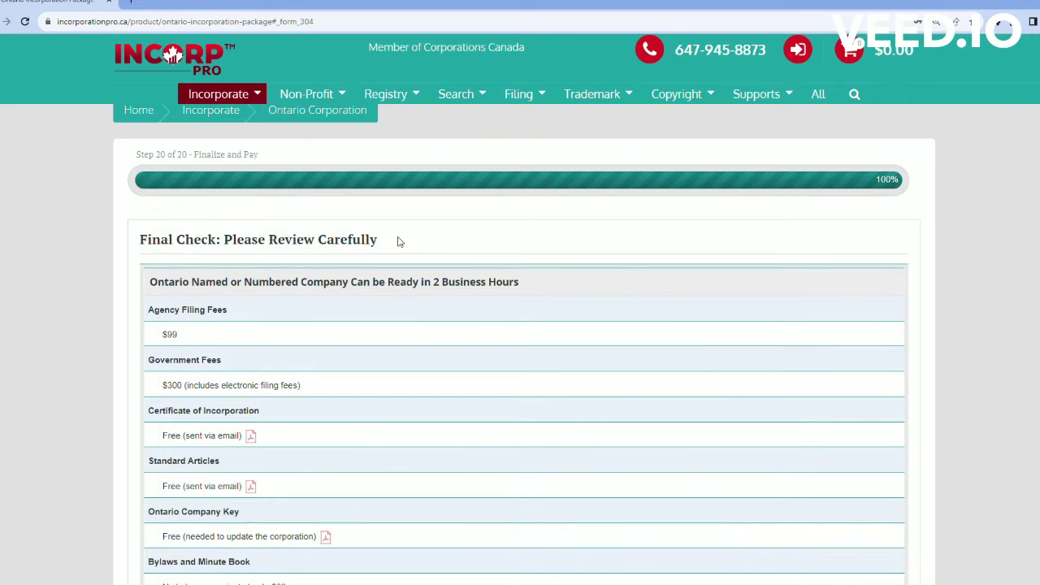
left_click_drag(143, 242, 388, 241)
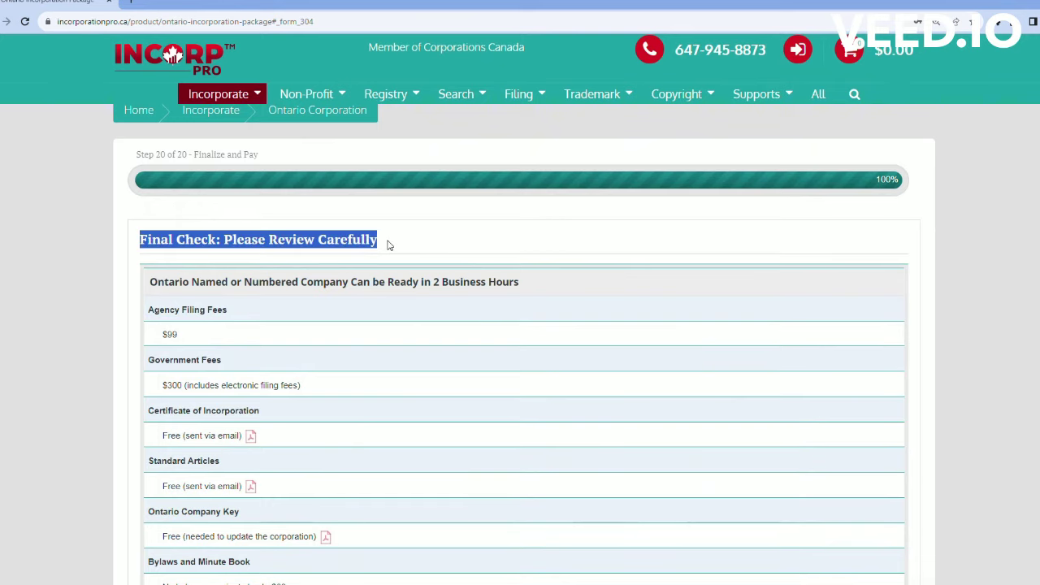
left_click(456, 244)
scroll(507, 368, "down", 5)
scroll(507, 369, "down", 20)
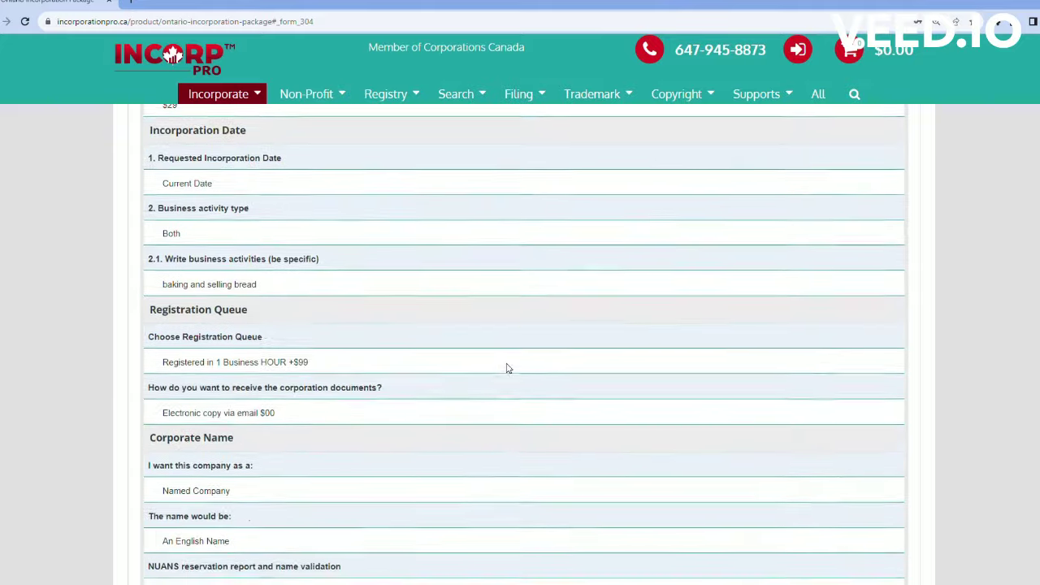
scroll(505, 369, "down", 18)
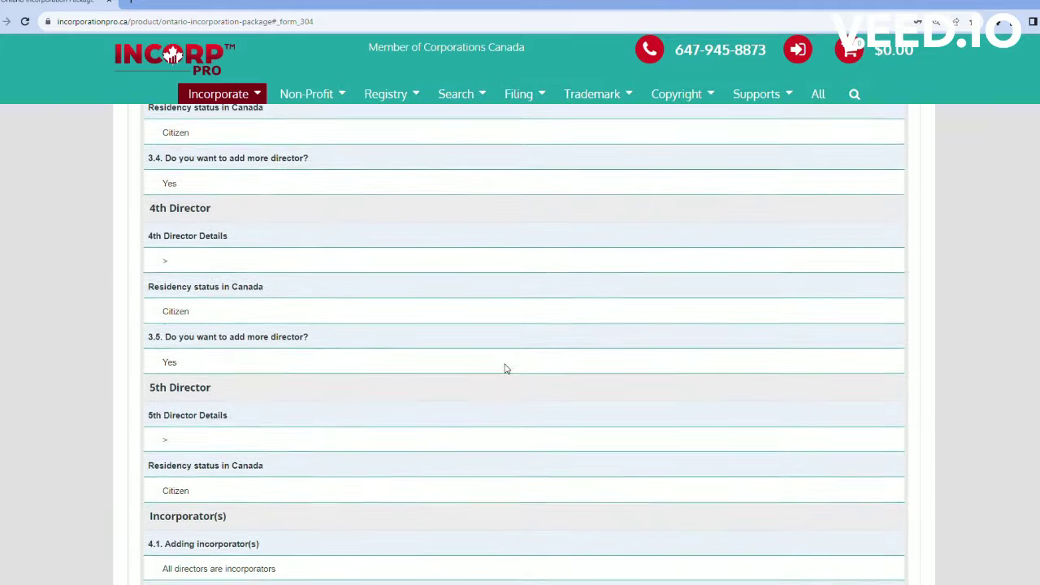
scroll(504, 371, "down", 20)
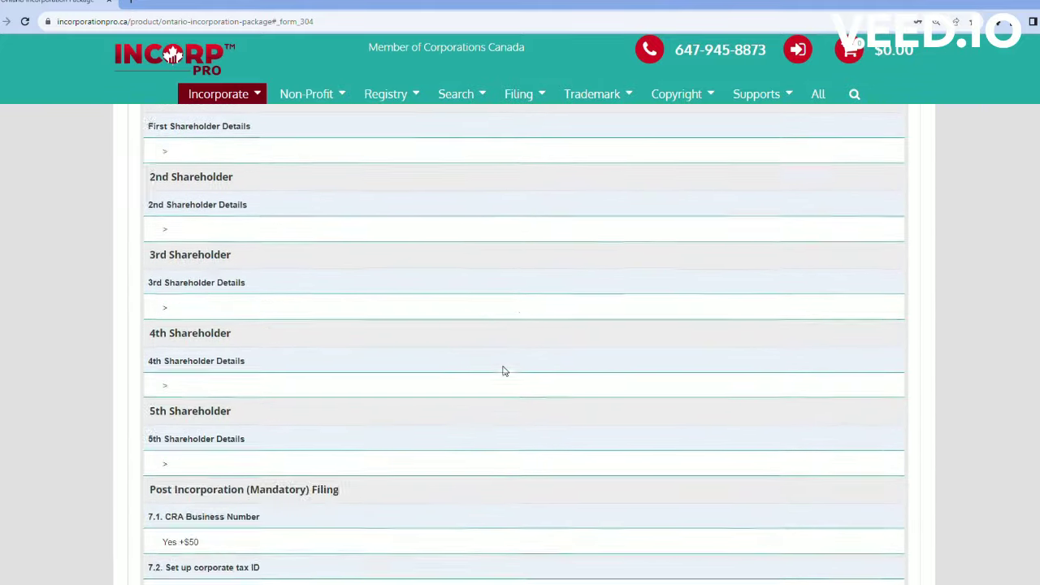
scroll(503, 371, "down", 18)
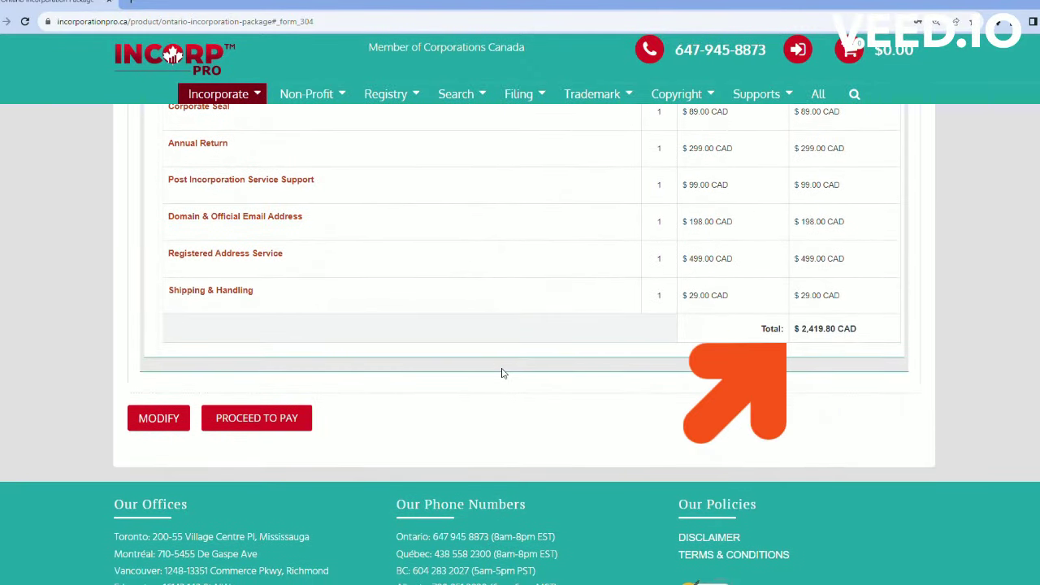
scroll(501, 369, "up", 1)
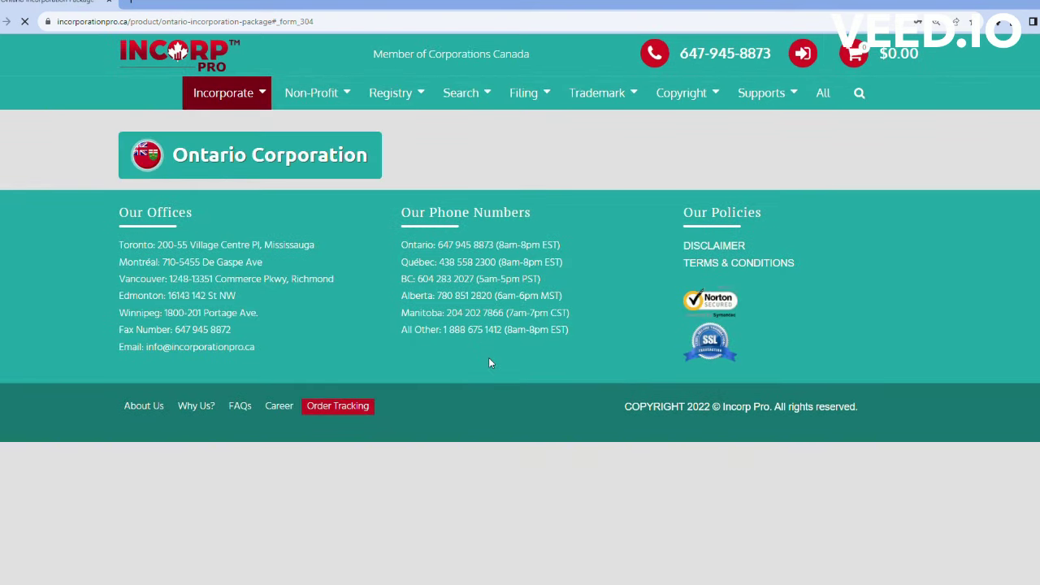
scroll(491, 364, "down", 20)
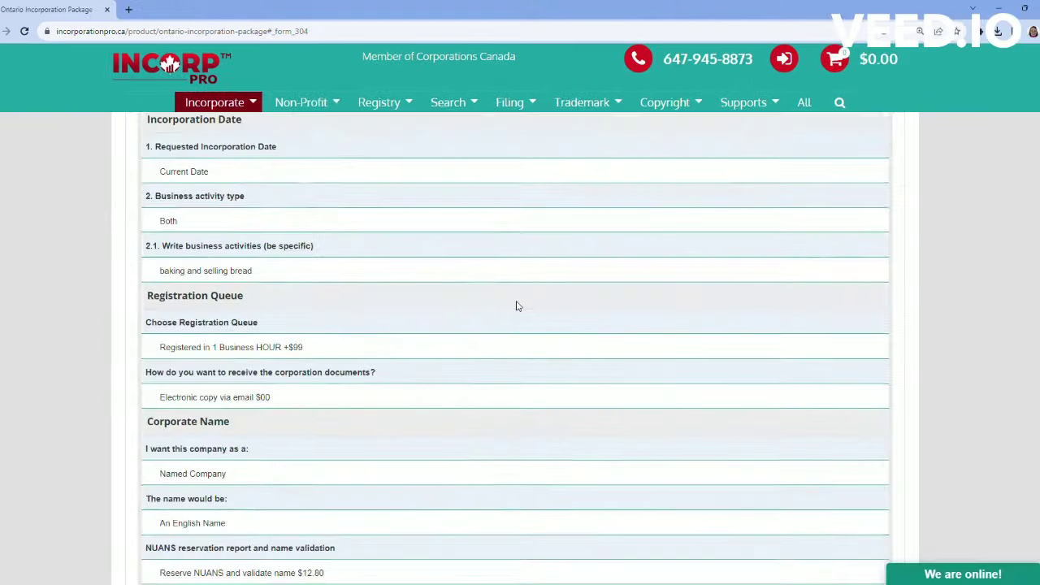
scroll(494, 309, "down", 20)
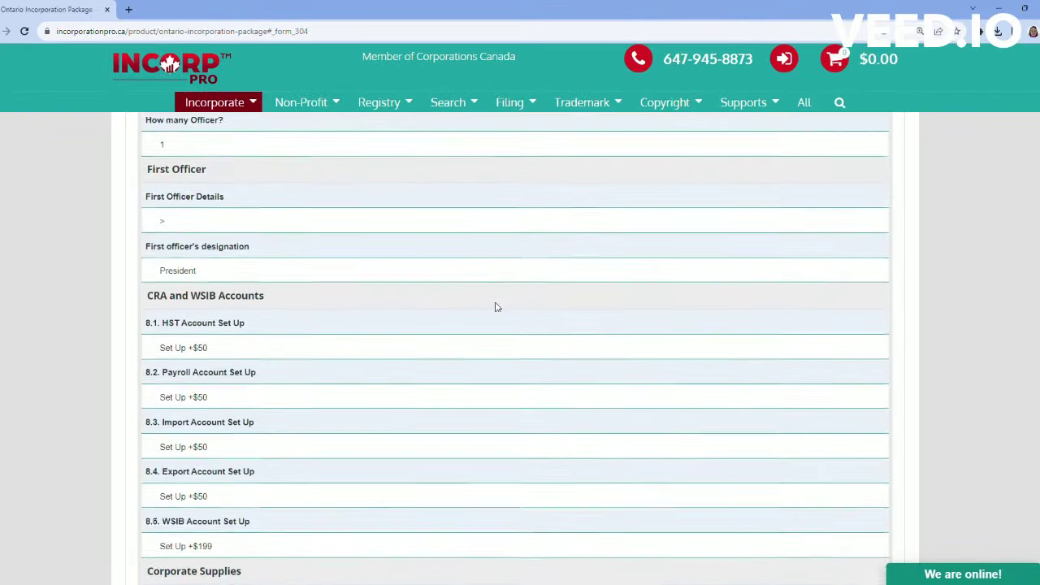
scroll(495, 310, "down", 2)
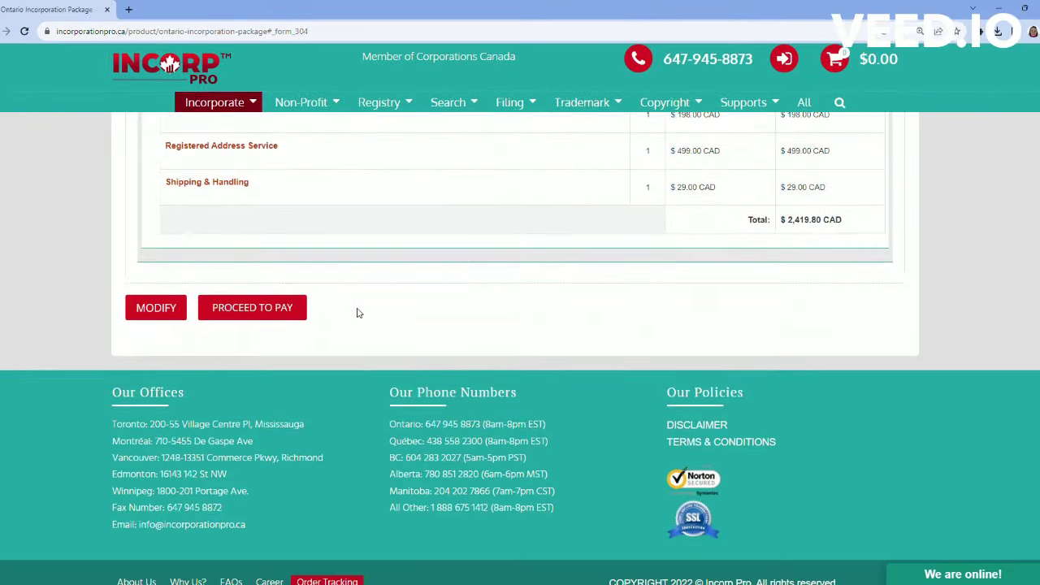
left_click(288, 318)
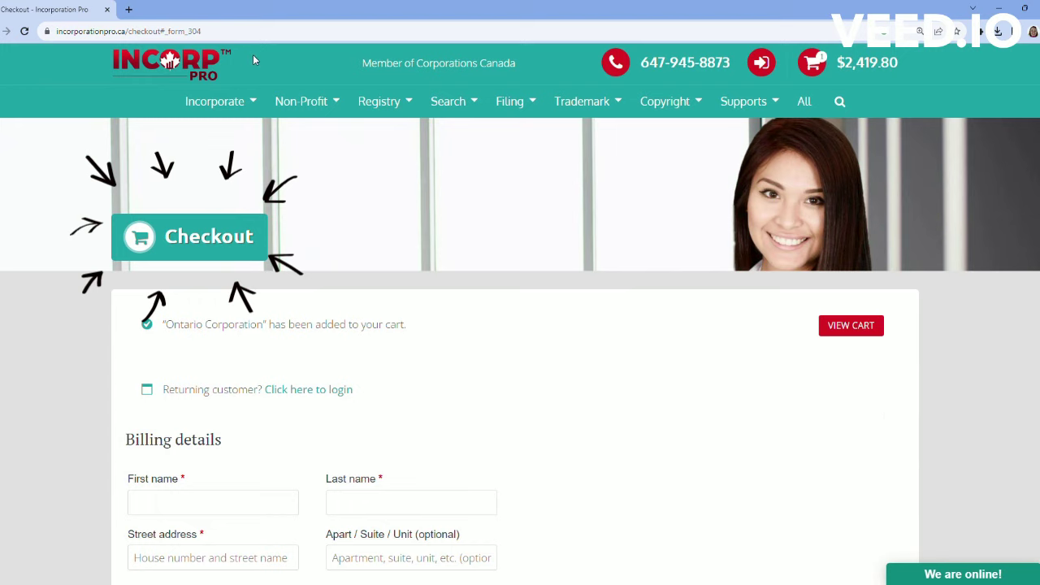
Step: Review the accepted card types, try PayPal, then set payment back to Credit Card for the $2,734.37 total
scroll(656, 444, "down", 1)
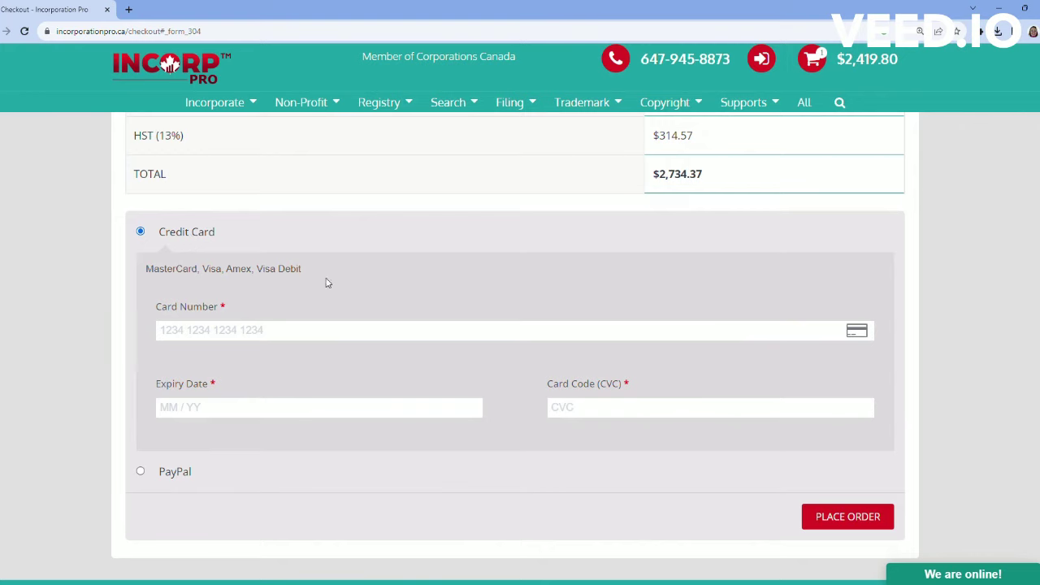
left_click_drag(305, 269, 146, 276)
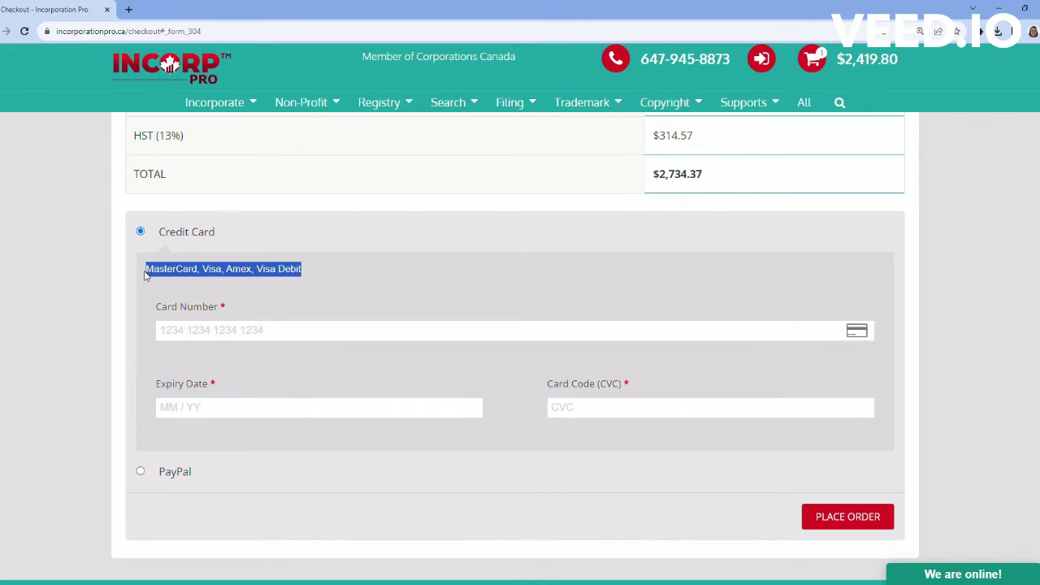
left_click(343, 282)
left_click(140, 473)
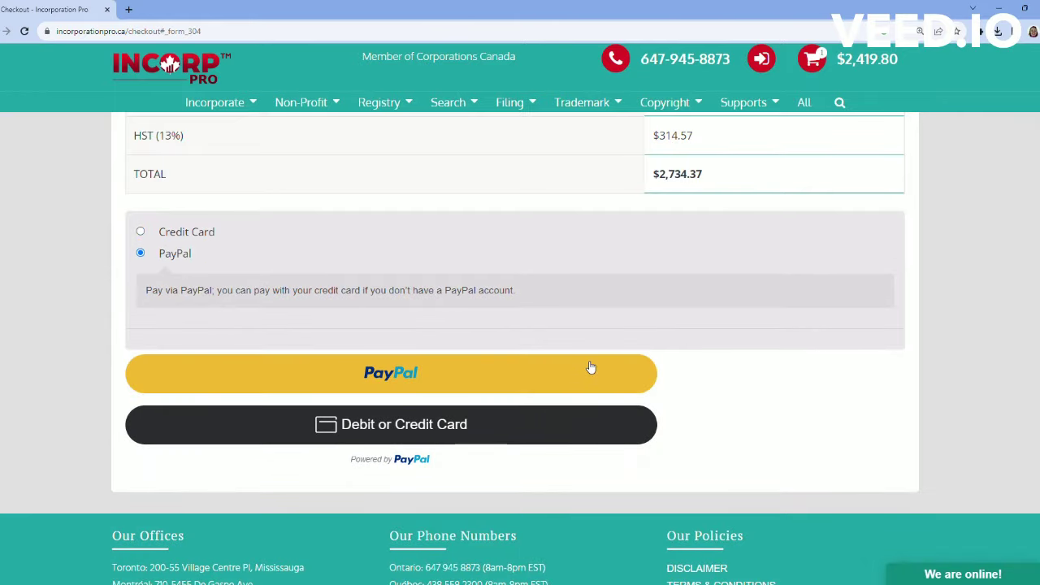
left_click(142, 232)
scroll(712, 360, "down", 3)
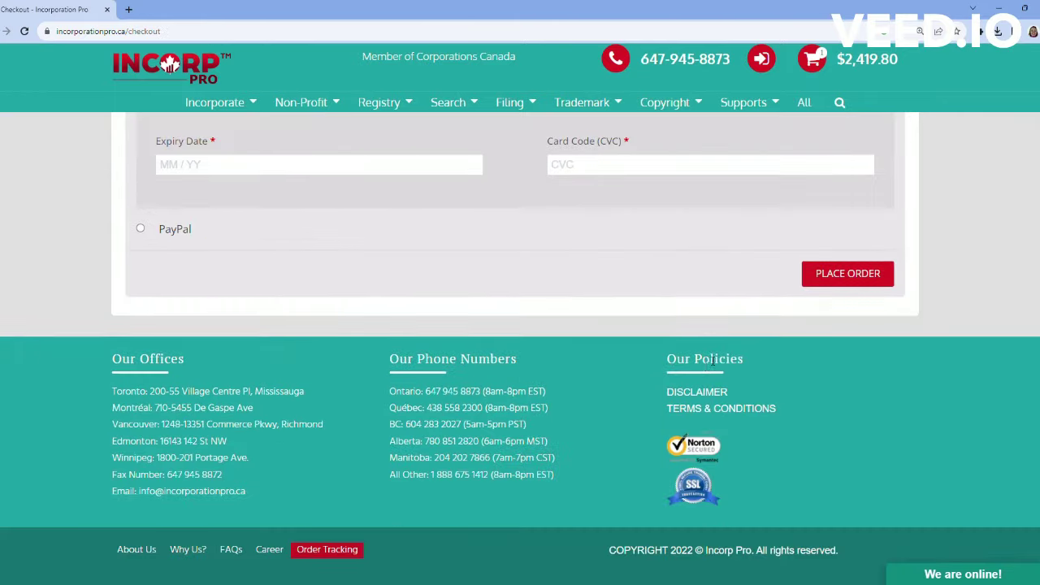
scroll(712, 360, "up", 3)
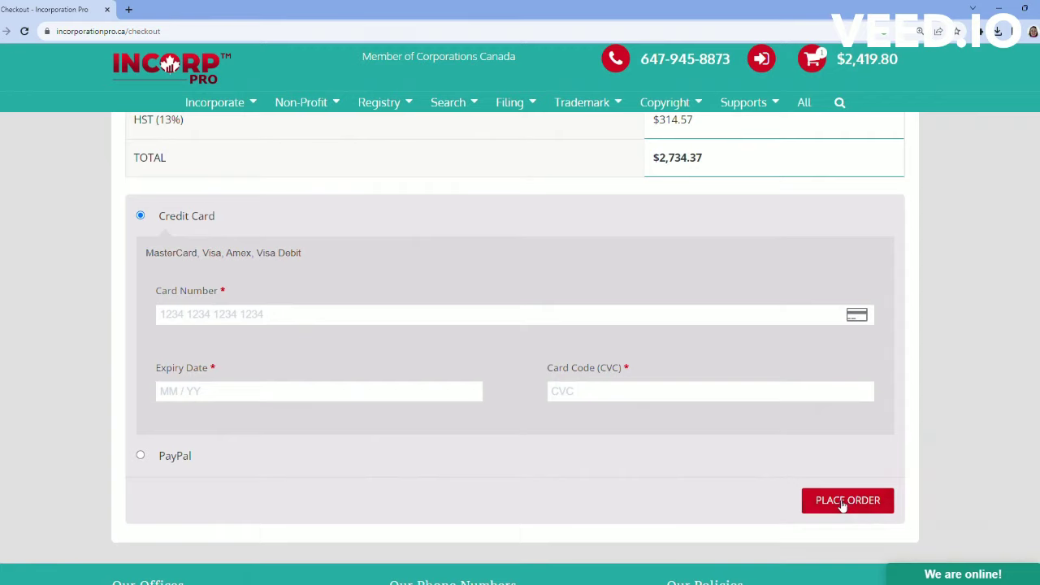